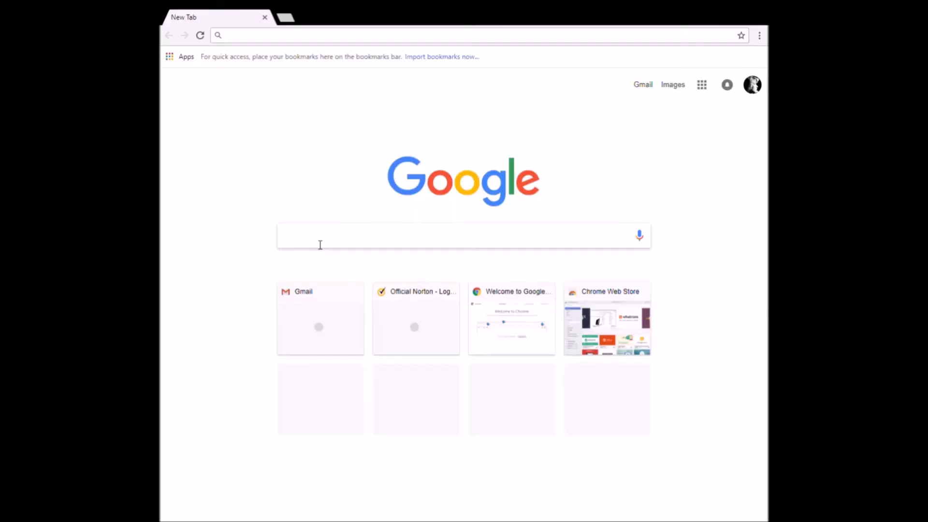
Step: Search 'n1mm full install', reach the Full Install gallery listing FullInstaller 1.0.5327.exe, and open a blank tab
type("n1mm")
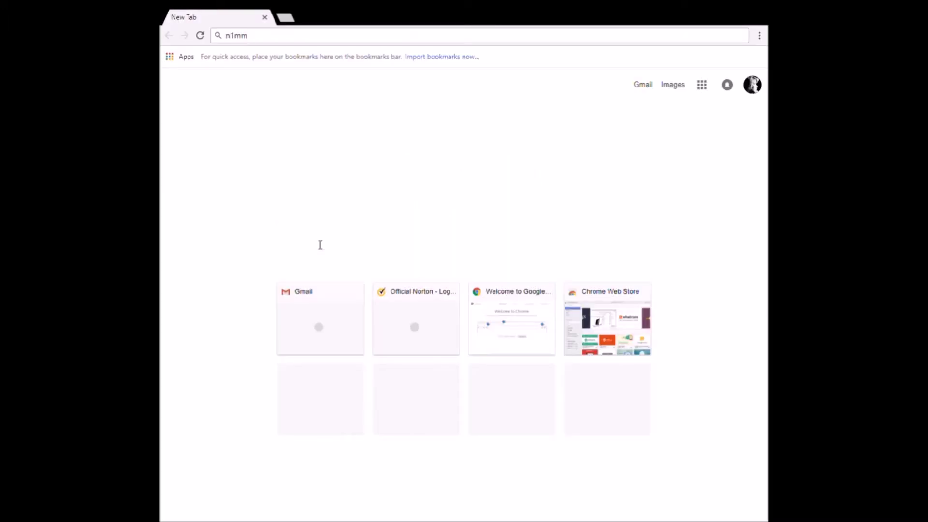
type(" full install")
key("Return")
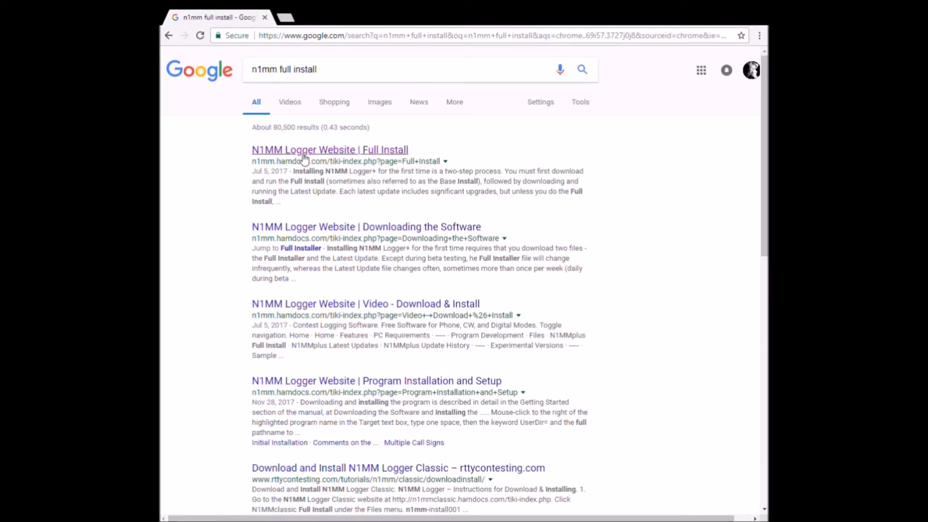
left_click(303, 156)
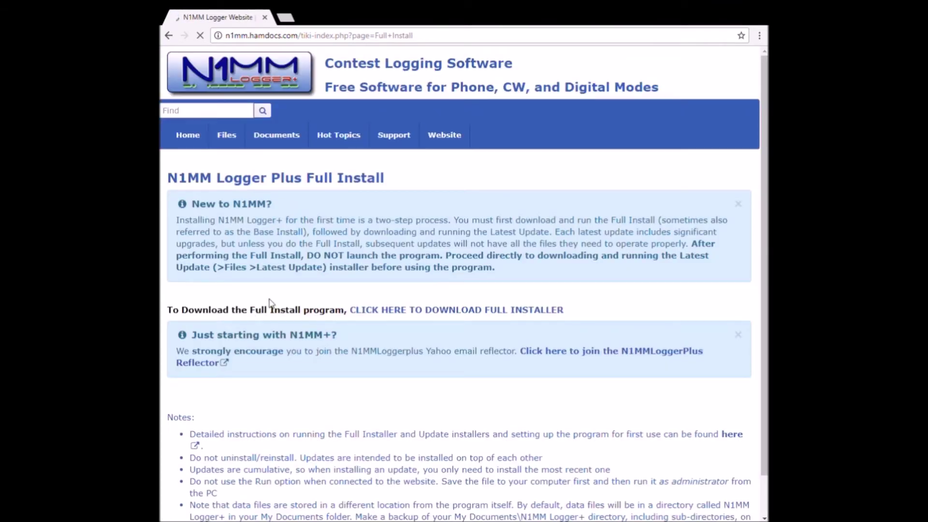
left_click(379, 310)
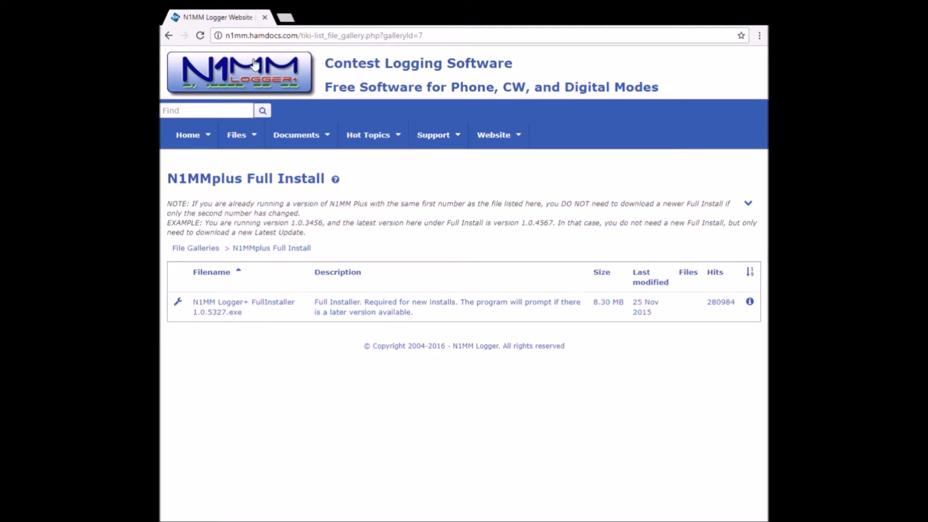
left_click(286, 18)
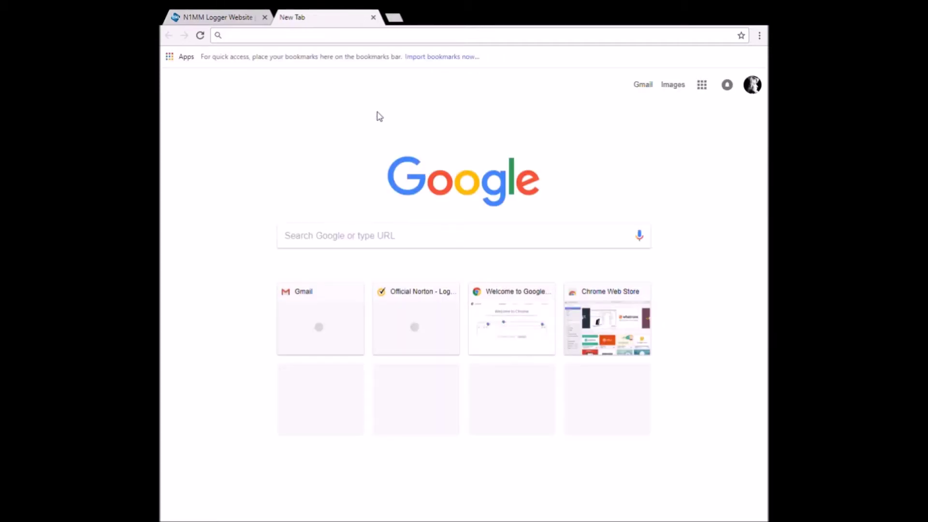
Step: Search 'microham ii keyer' and open the microKEYER II product page
type("microham ii")
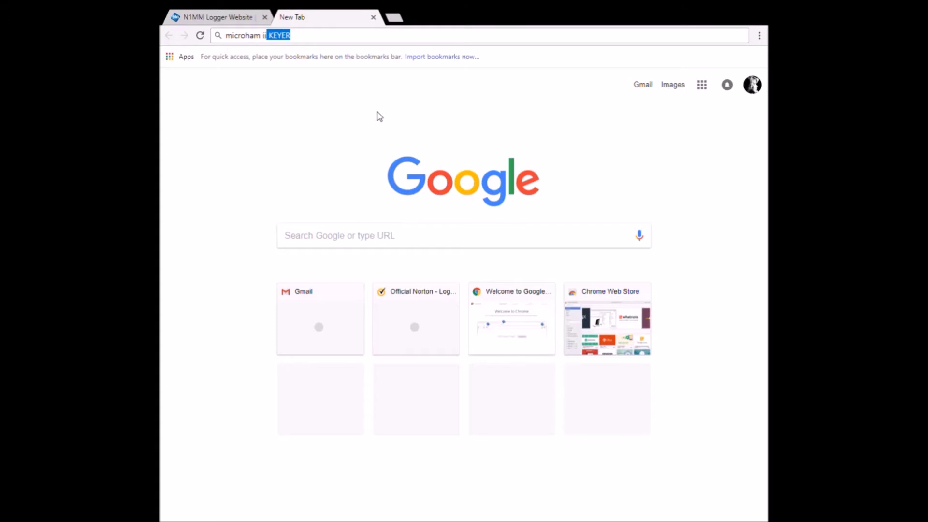
type(" keyer")
key("Return")
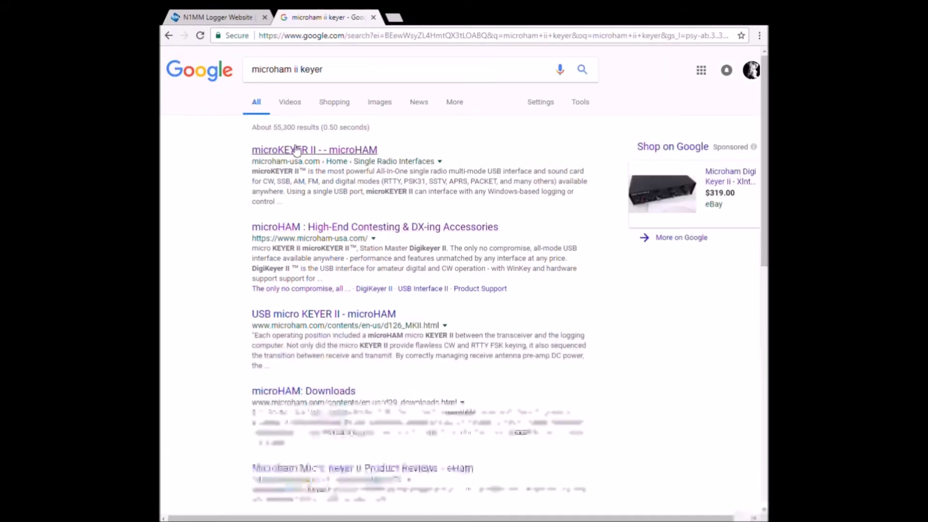
left_click(296, 151)
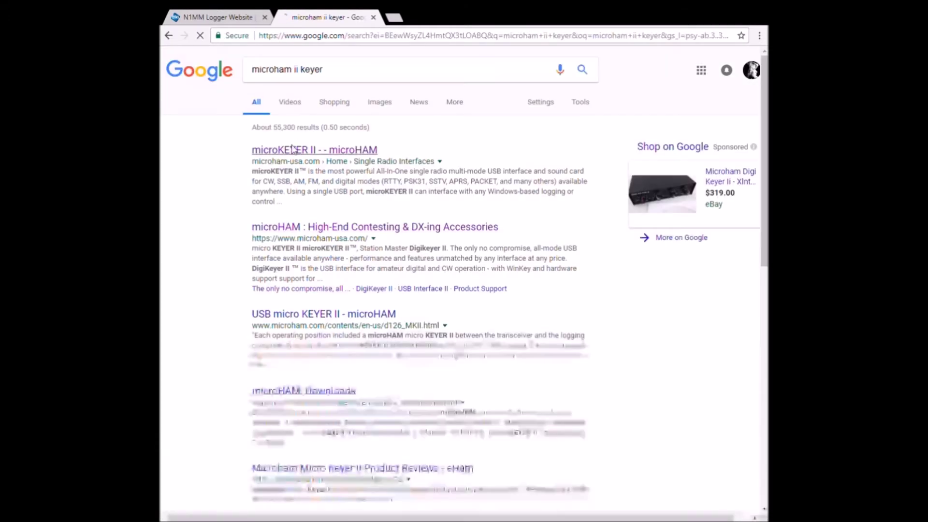
Step: Search 'dimension 4' in a new tab, download its installer, then open microHAM's downloads page
left_click(396, 18)
type("dimension 4")
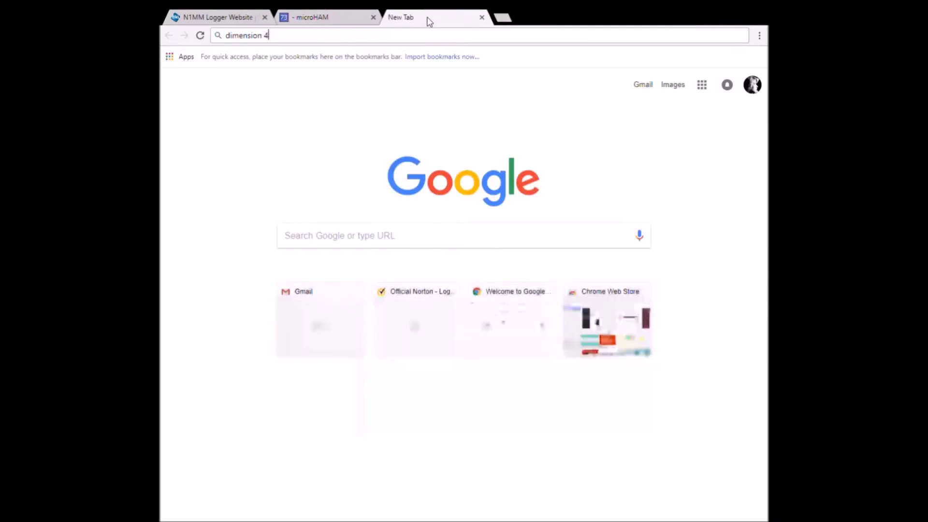
key("Return")
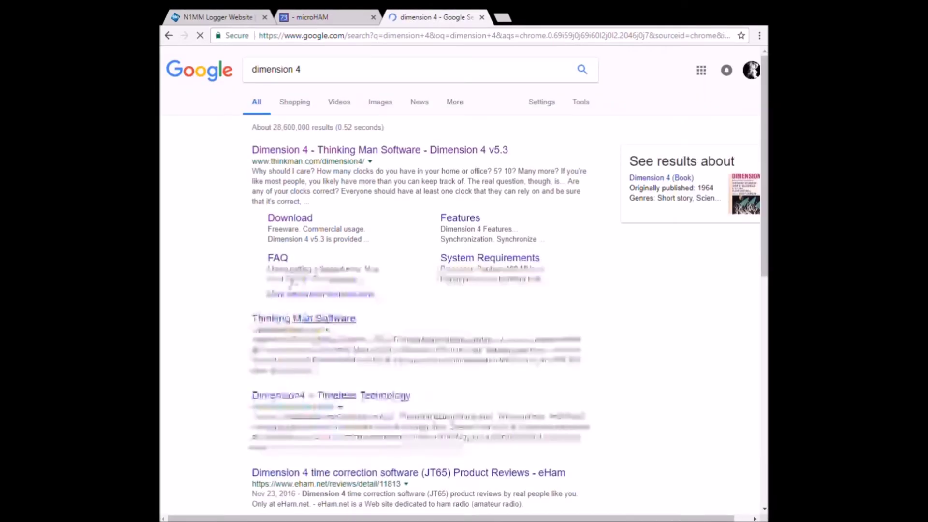
left_click(293, 219)
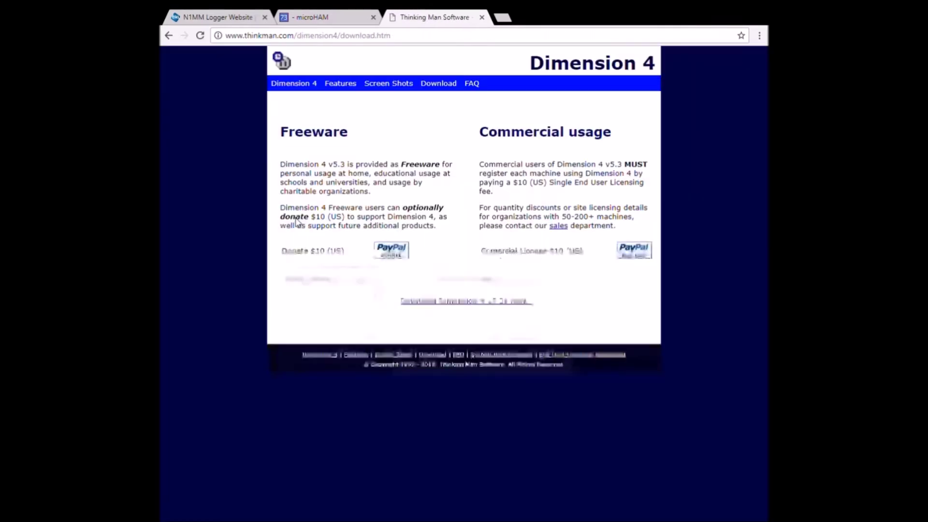
left_click(436, 302)
left_click(315, 18)
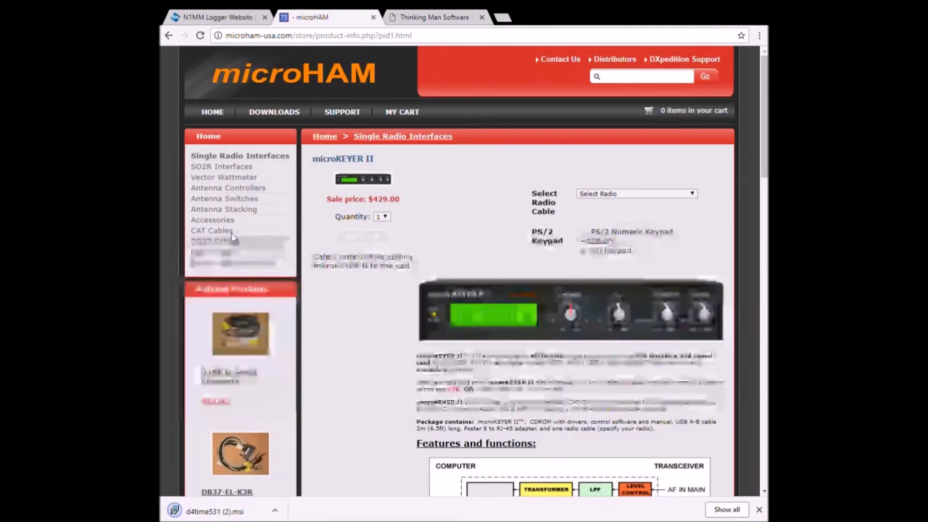
left_click(262, 113)
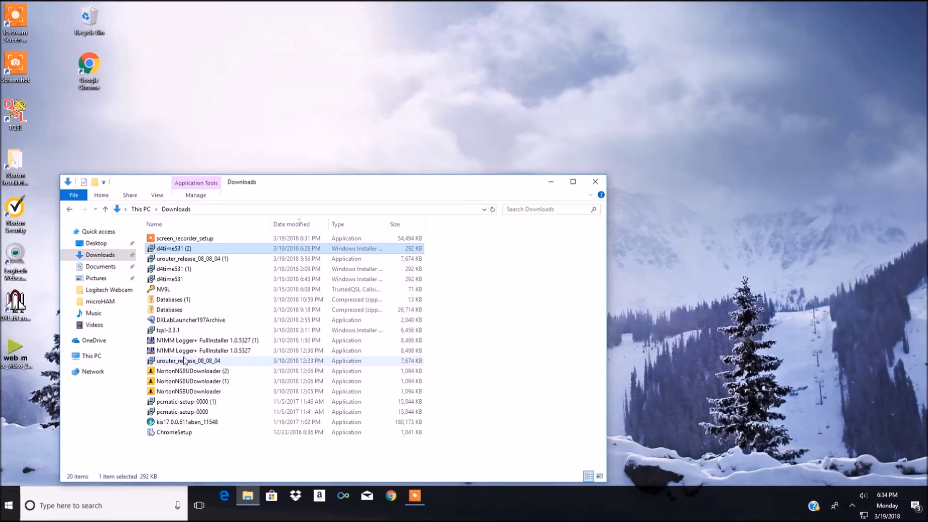
Step: Install Dimension 4 v5.31 with default folder and accepted license, then decline the N1MM reboot prompt
mouse_move(185, 360)
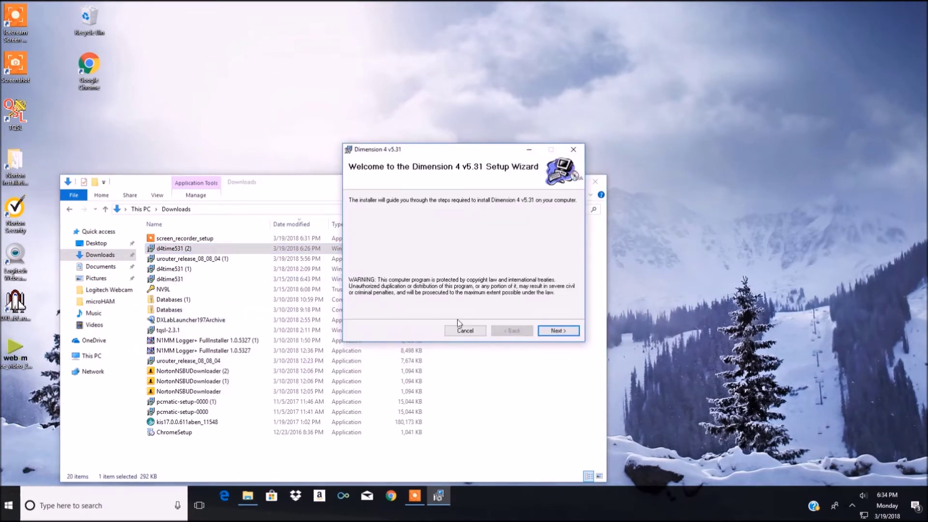
left_click(554, 331)
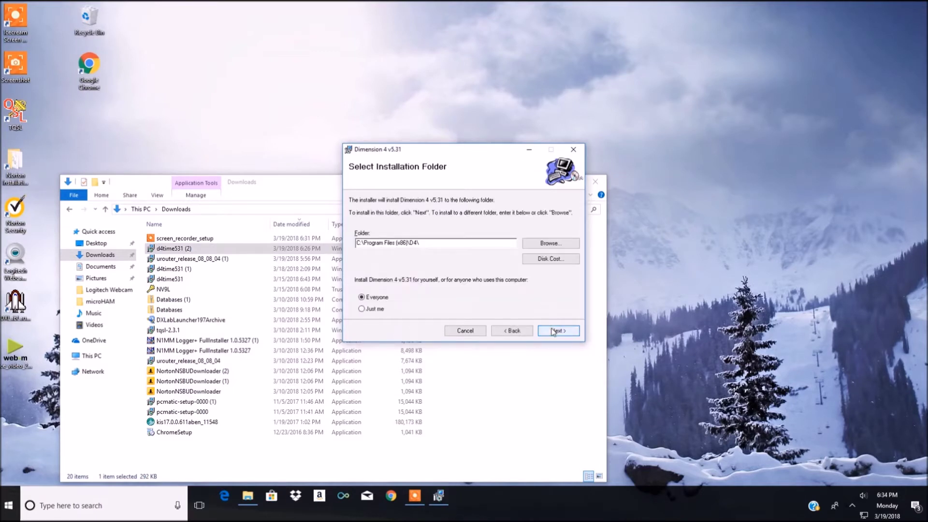
left_click(554, 332)
left_click(554, 332)
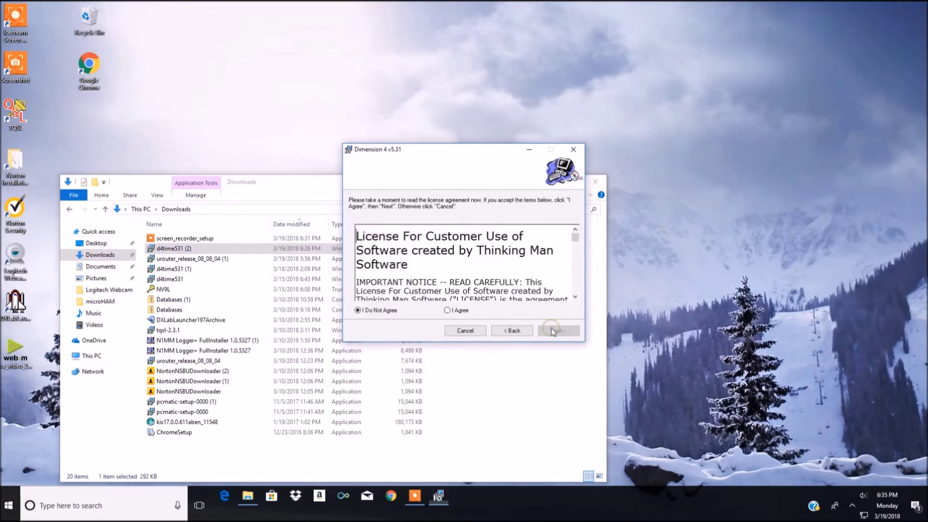
left_click(447, 310)
left_click(541, 330)
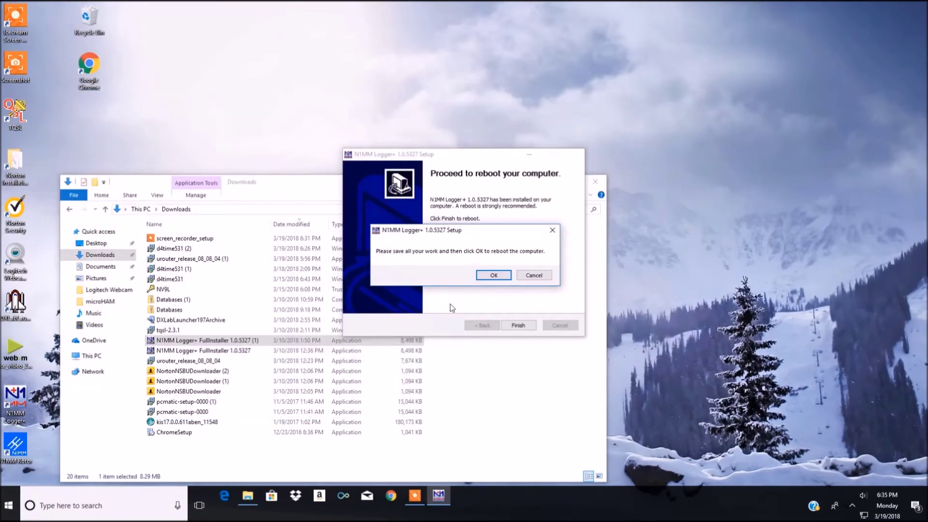
left_click(534, 276)
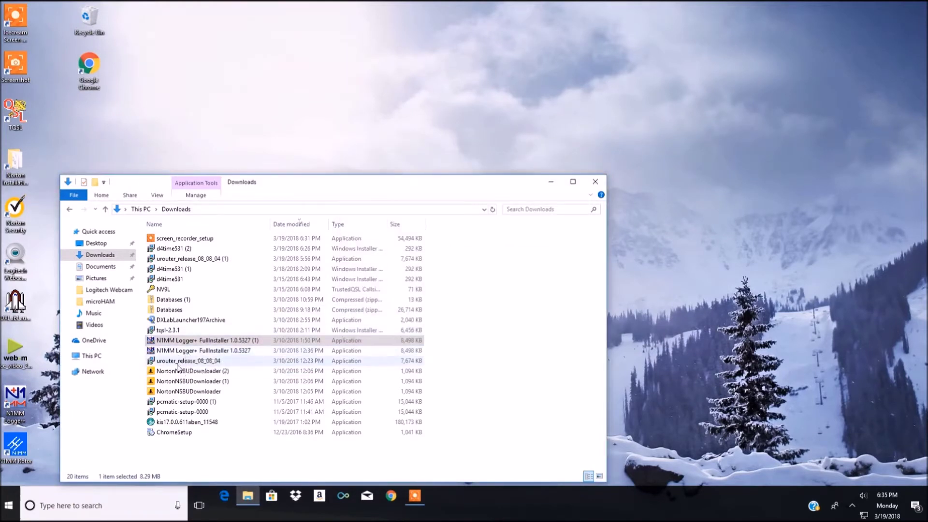
Step: Run urouter_release_08_08_04 and install the USB Device Router with default folders, acknowledging the unplug warning
double_click(178, 362)
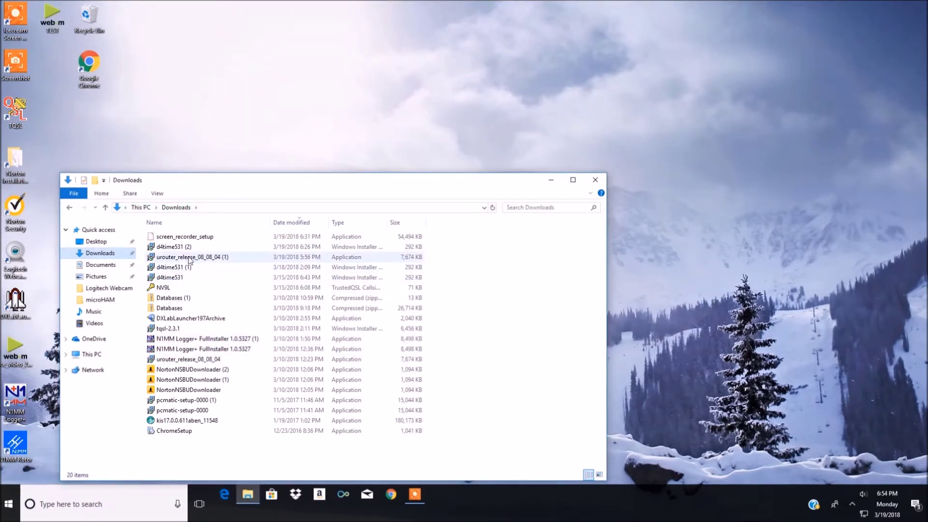
double_click(189, 258)
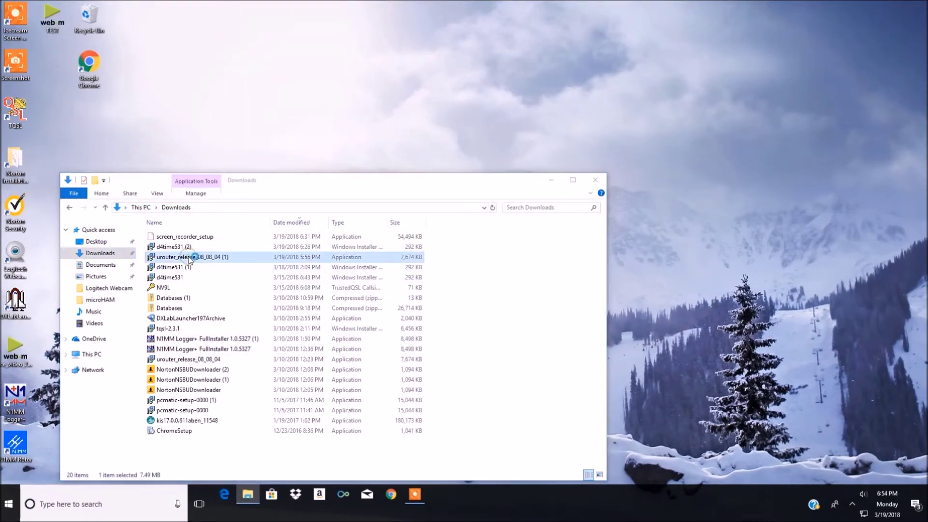
left_click(598, 180)
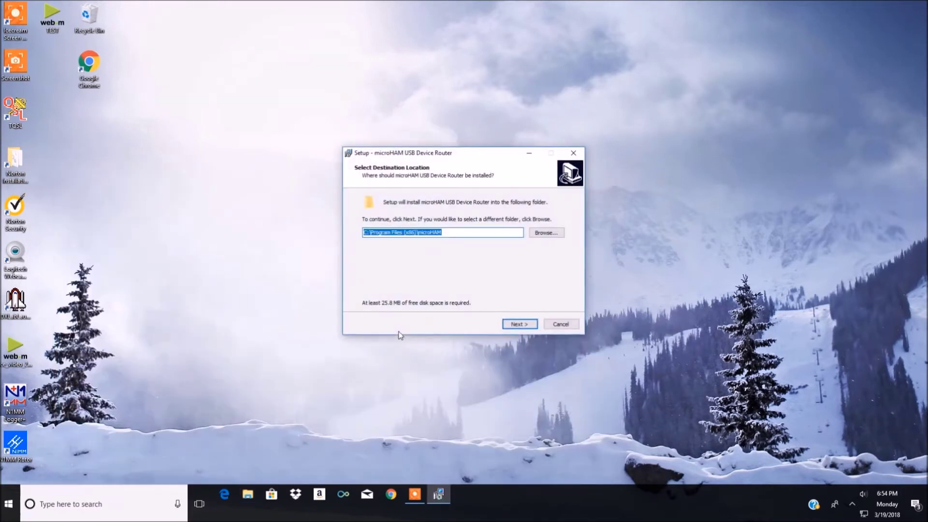
left_click(514, 327)
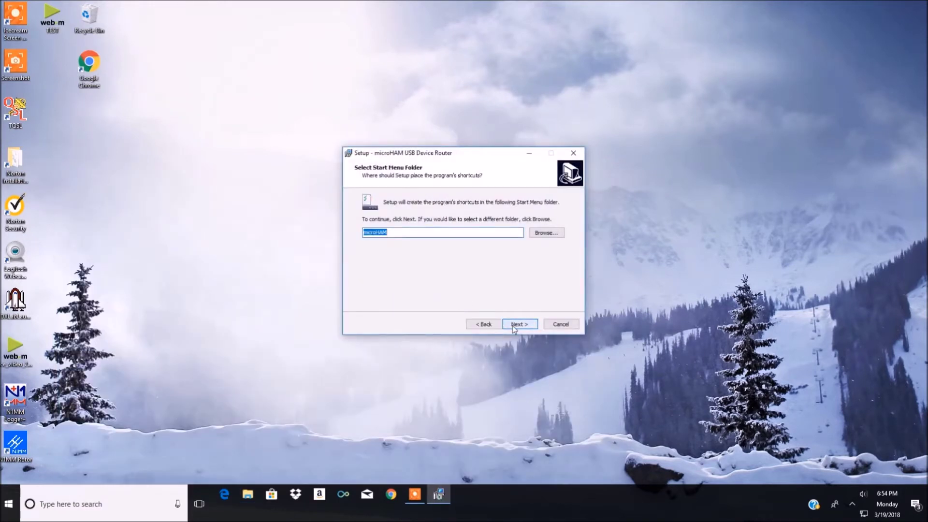
left_click(514, 328)
left_click(514, 328)
left_click(514, 329)
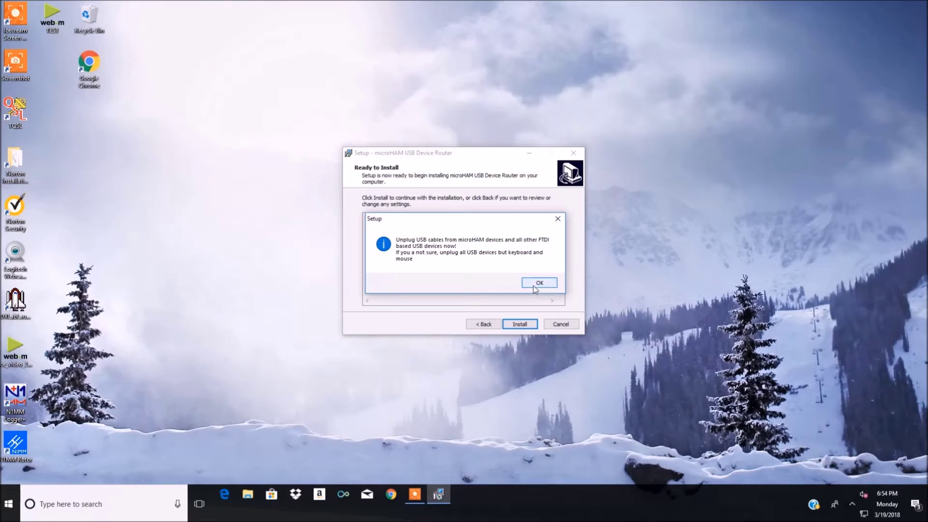
left_click(536, 285)
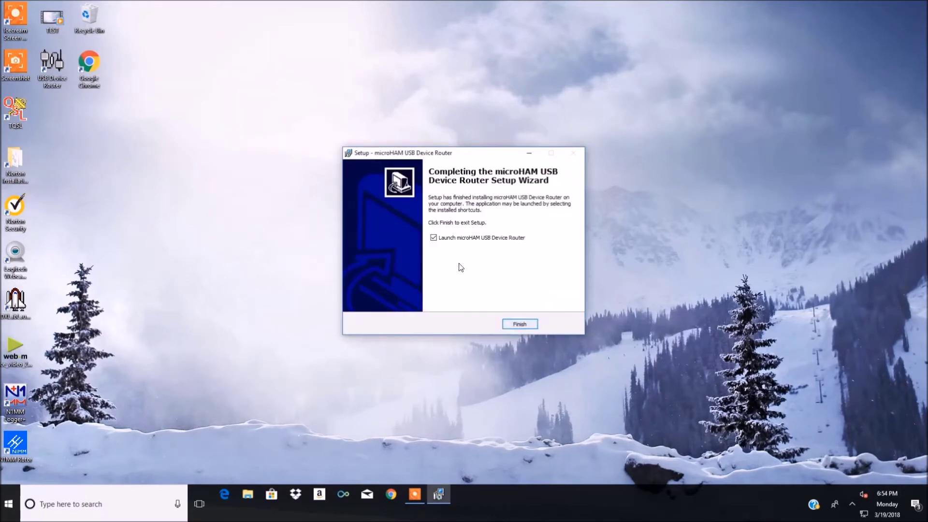
left_click(520, 324)
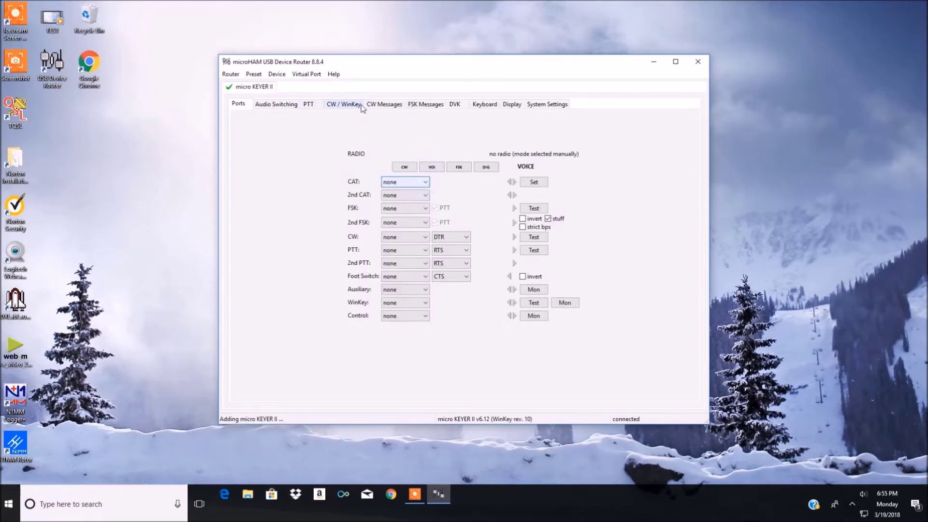
Step: Create virtual serial ports COM1, COM2, COM3 and COM4 for the micro KEYER II
left_click(307, 77)
left_click(304, 87)
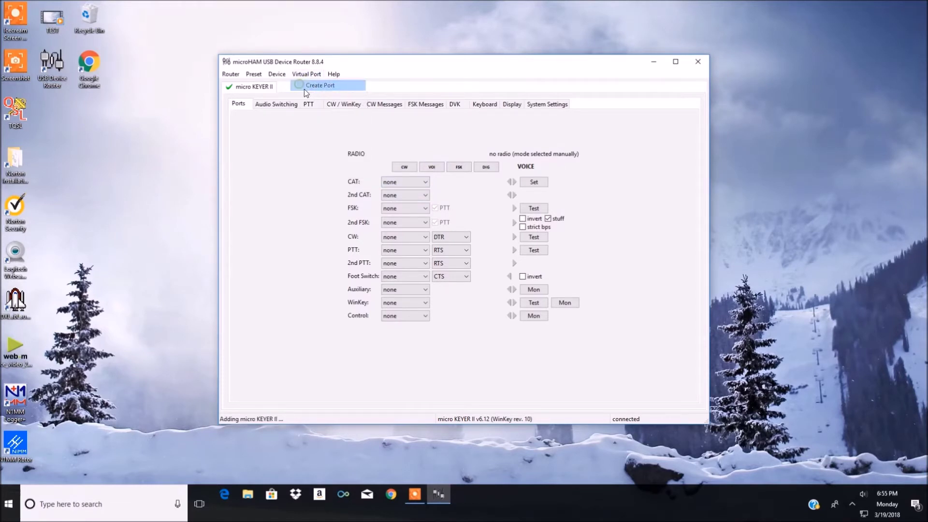
left_click(404, 211)
left_click(403, 218)
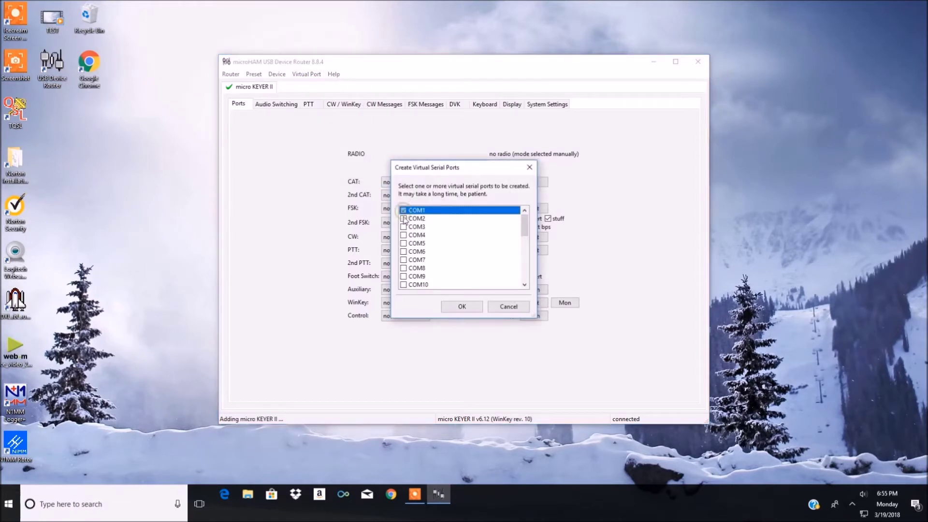
left_click(404, 226)
left_click(403, 235)
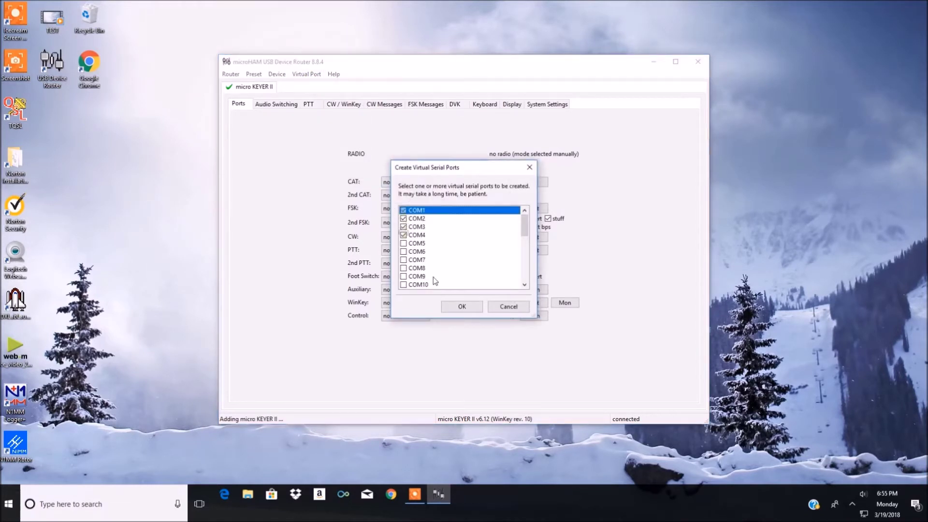
left_click(462, 307)
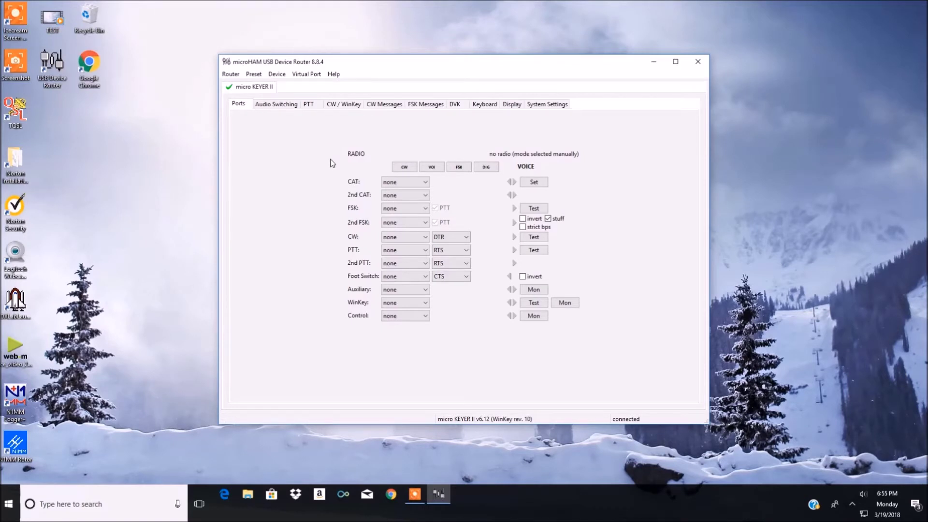
Step: Route CAT to COM1 and select Icom IC-7851 as the radio in Radio Control
left_click(425, 182)
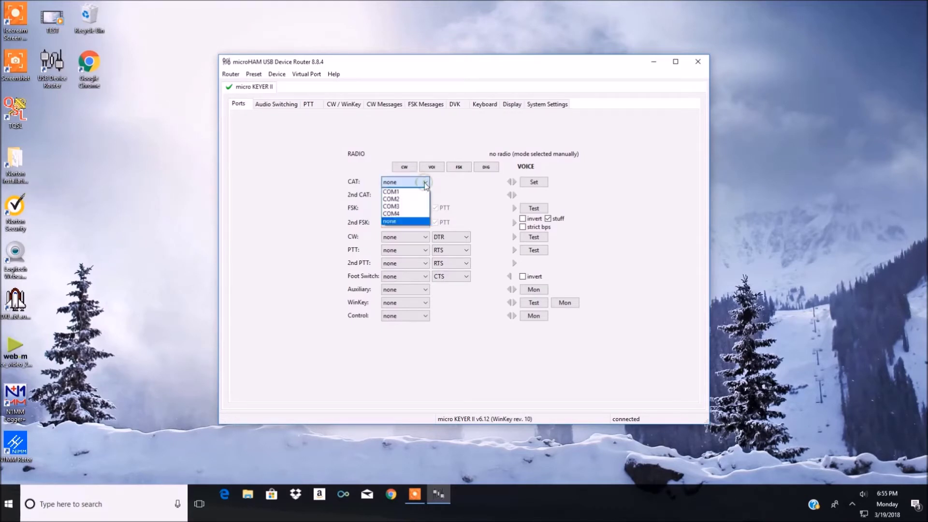
left_click(405, 199)
left_click(540, 187)
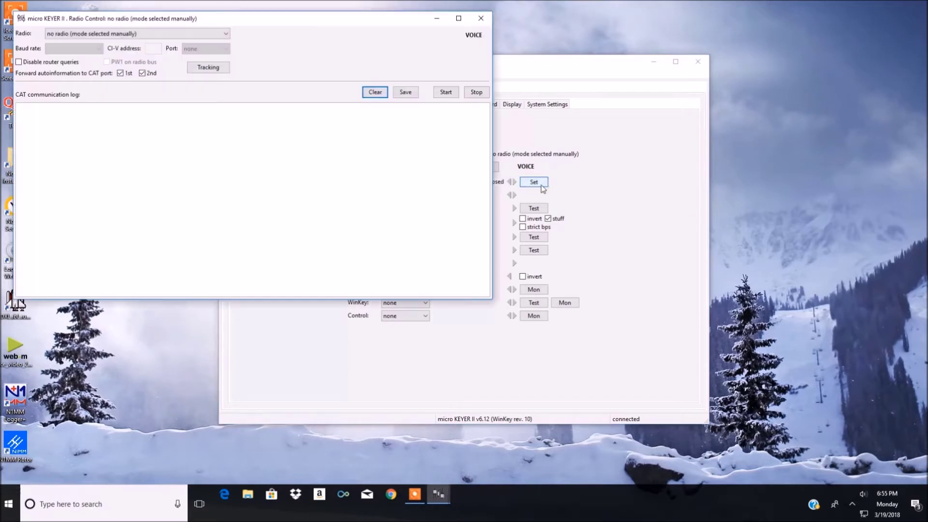
left_click(226, 34)
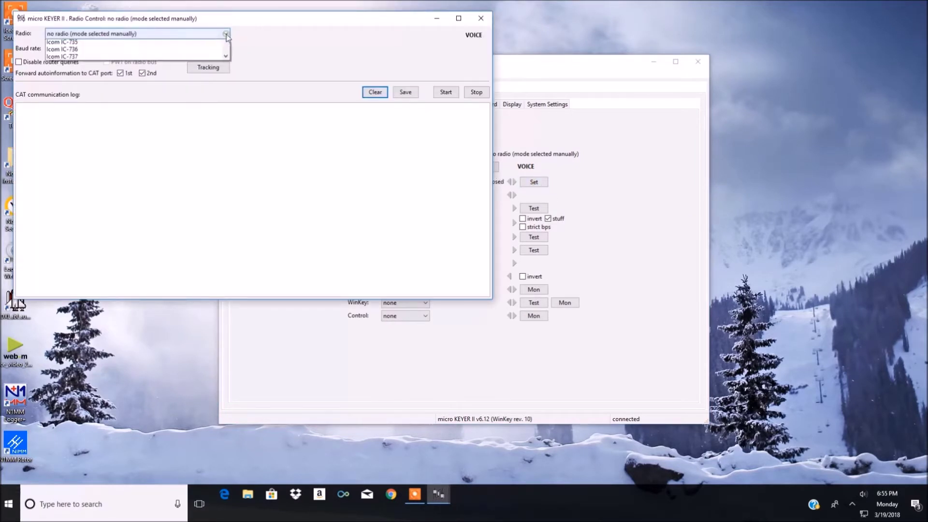
left_click_drag(224, 57, 225, 142)
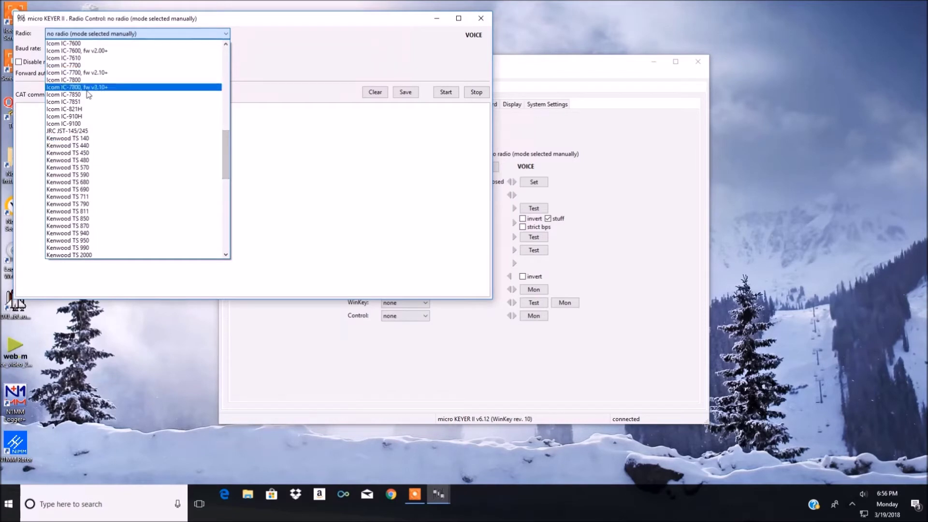
left_click(213, 101)
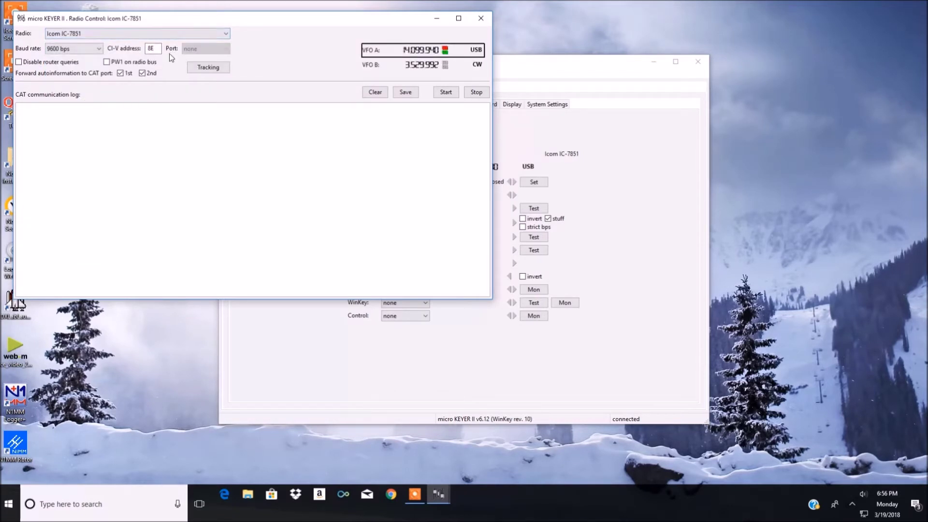
left_click_drag(305, 22, 610, 138)
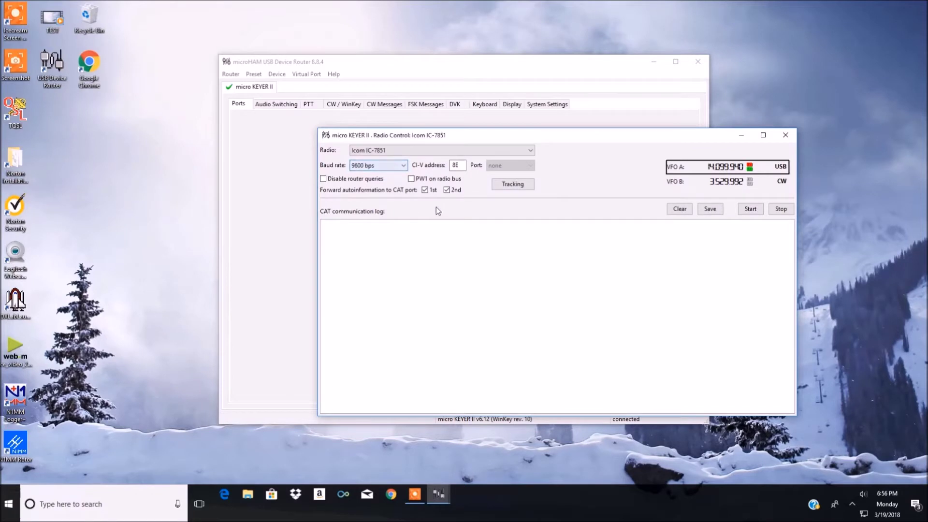
Step: Close Radio Control and check the CI-V address value in System Settings
left_click(786, 135)
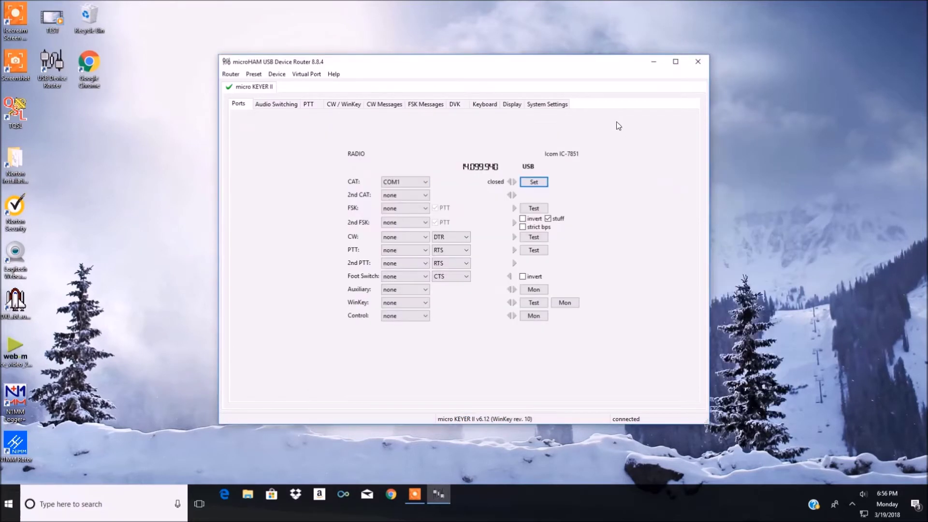
left_click(555, 108)
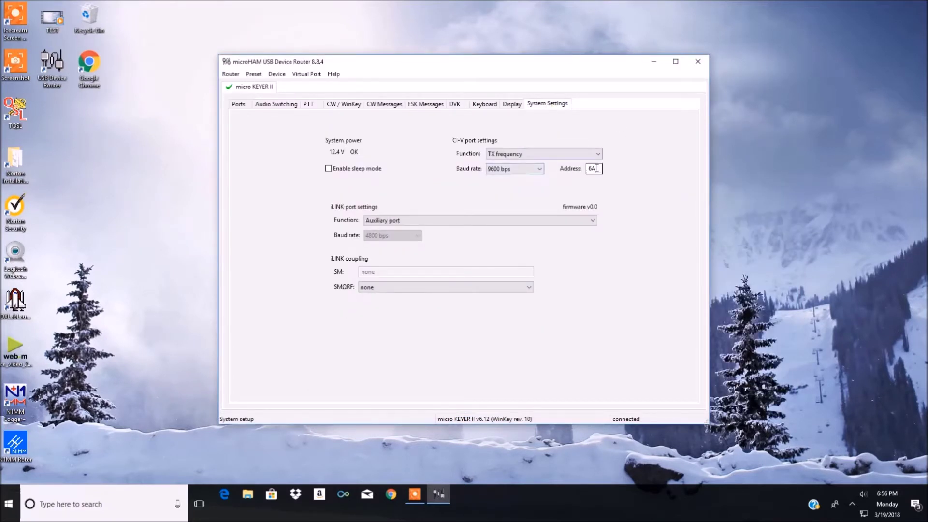
left_click_drag(570, 167, 432, 136)
Step: Assign FSK to COM2, 2nd FSK to COM3 and WinKey to COM4
left_click(235, 109)
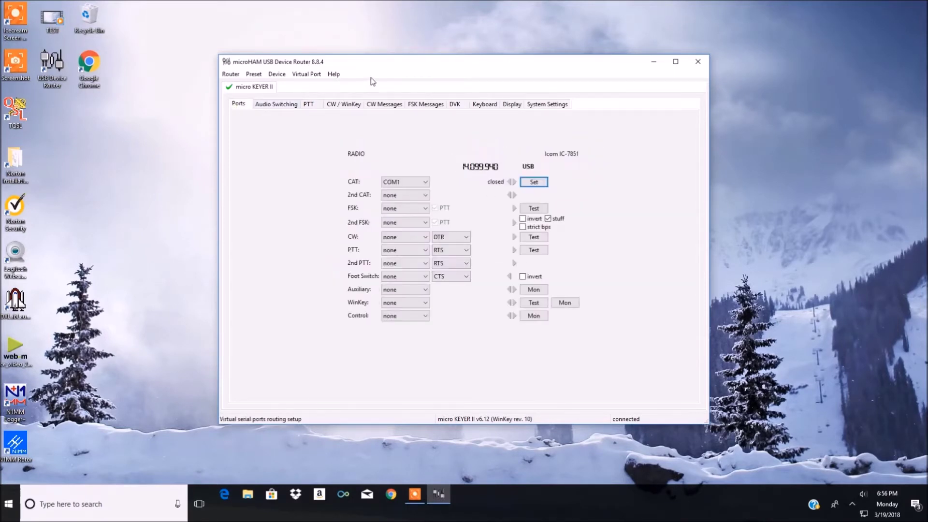
left_click(414, 209)
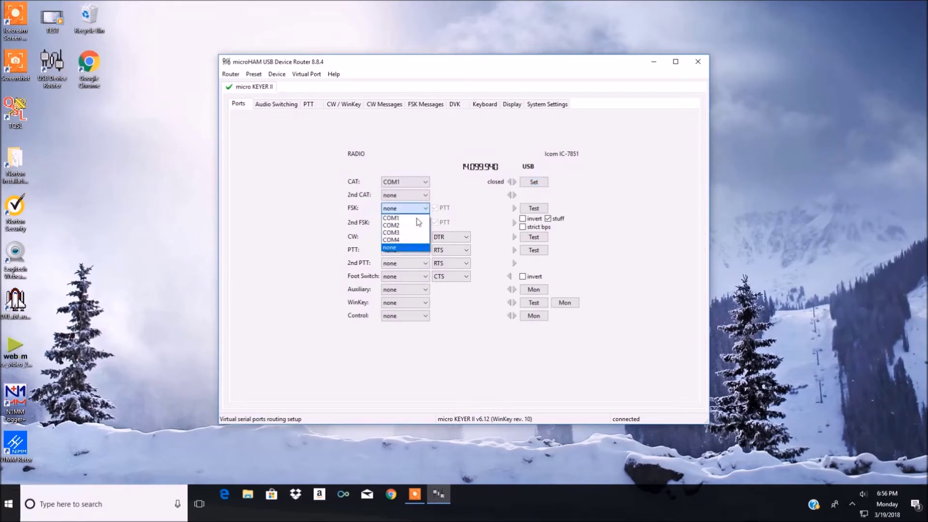
left_click(415, 226)
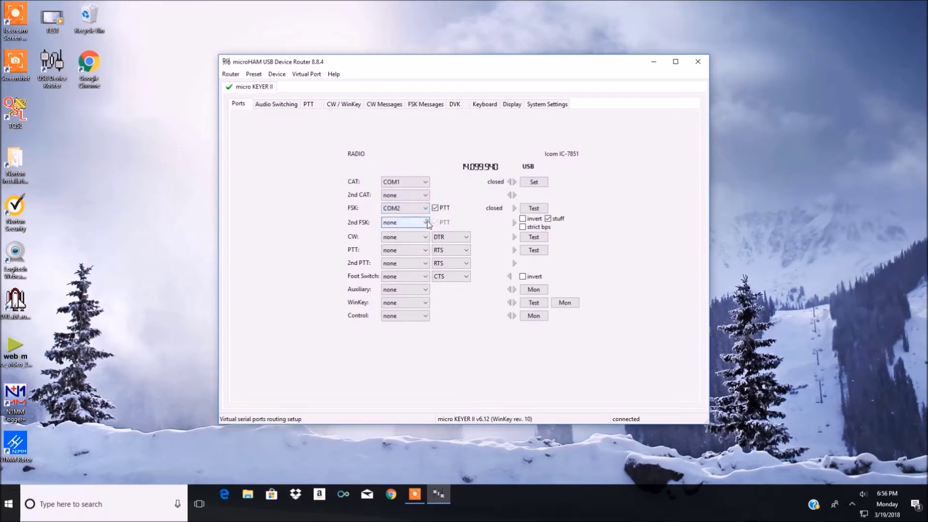
left_click(423, 222)
left_click(407, 250)
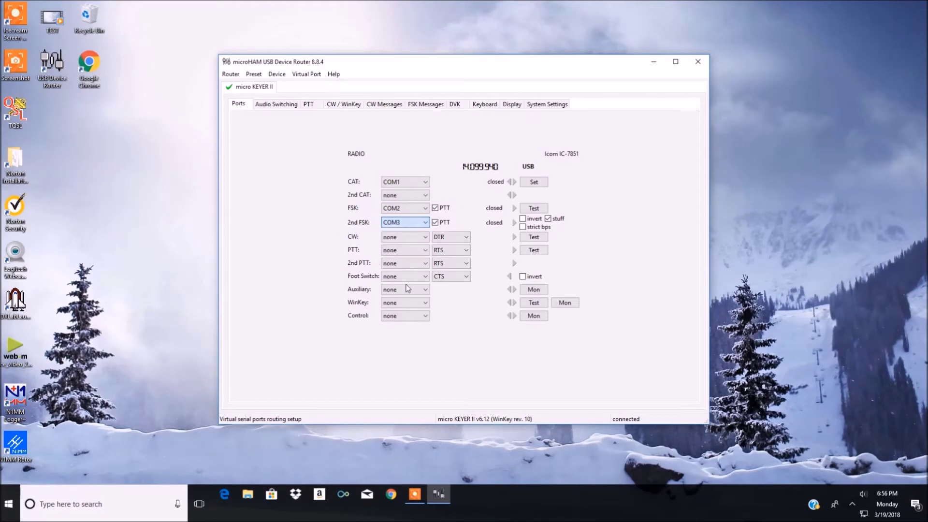
left_click(425, 304)
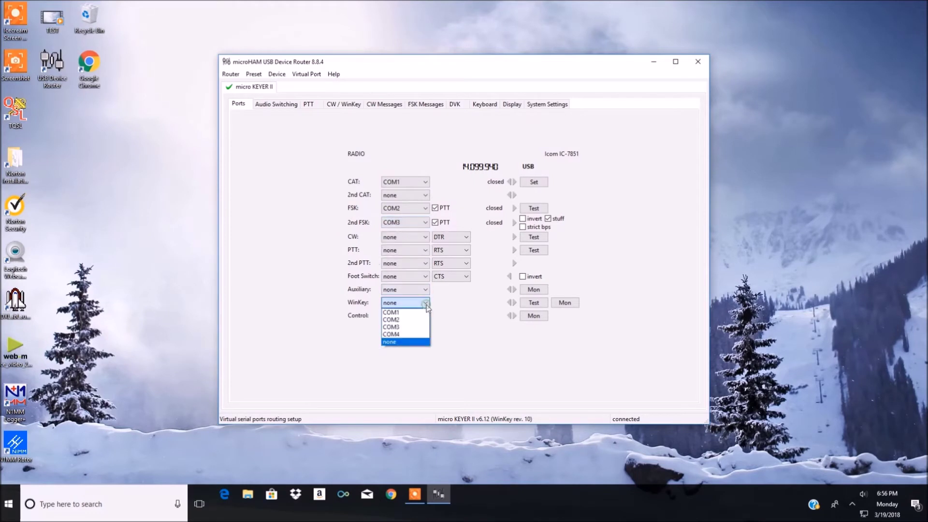
left_click(419, 335)
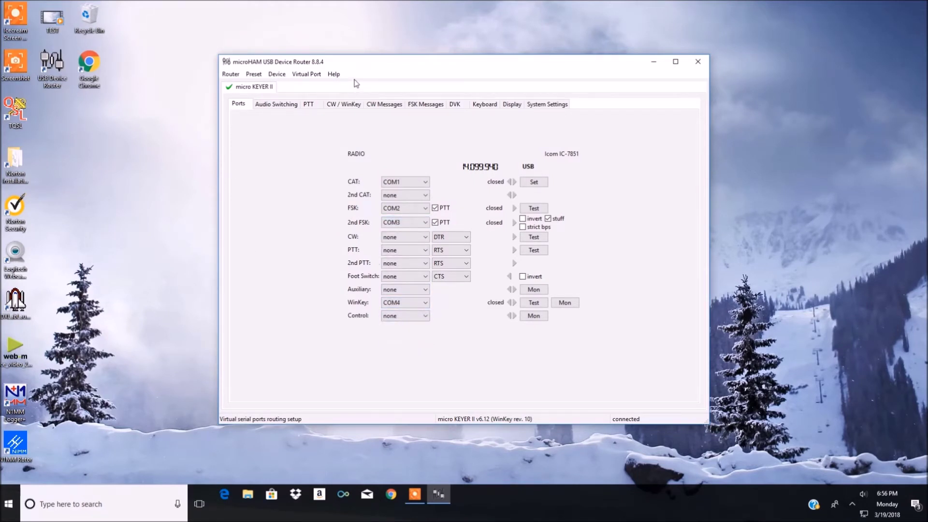
left_click_drag(353, 63, 540, 40)
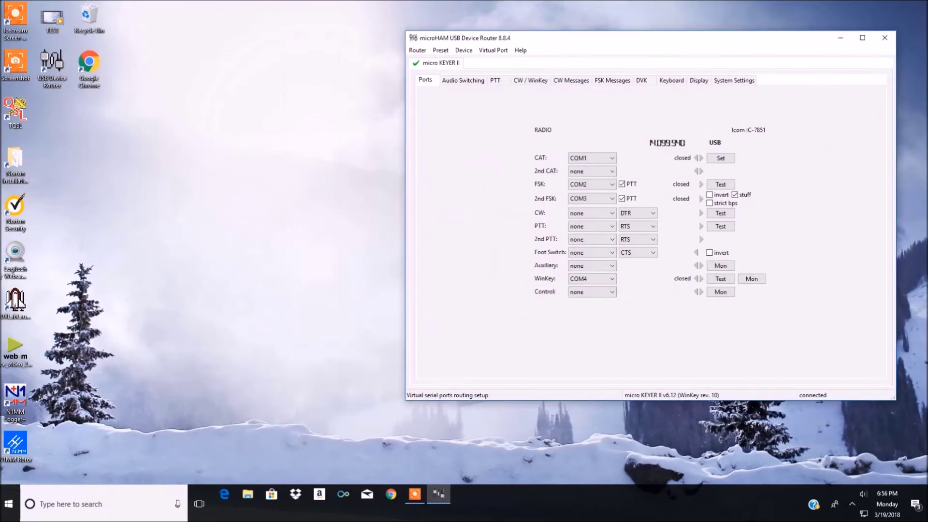
Step: Launch N1MM Logger+ and create a new database saved as NEW DB, dismissing startup warnings
double_click(17, 403)
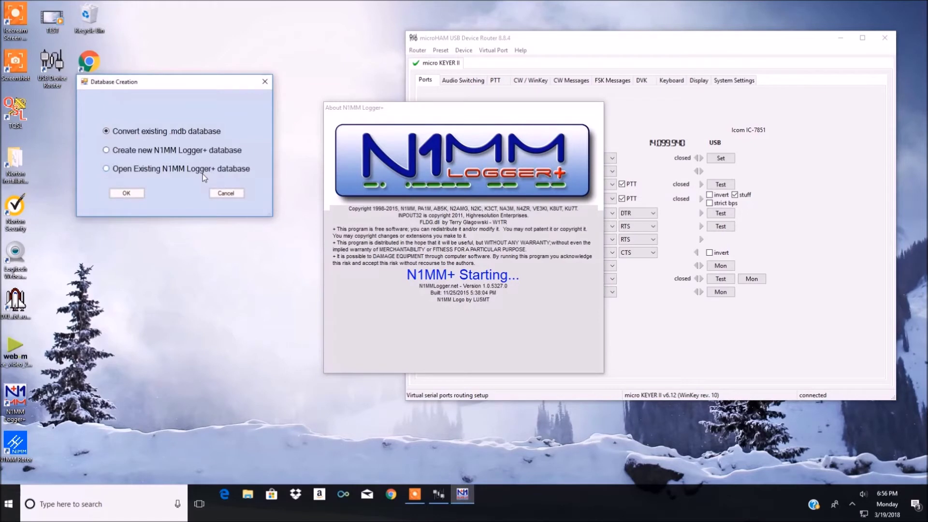
left_click(107, 150)
left_click(127, 193)
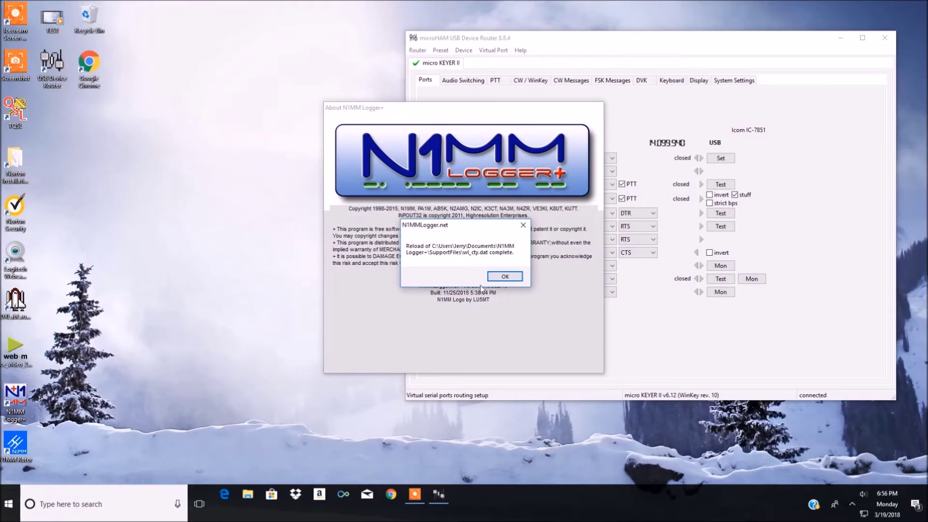
left_click(505, 277)
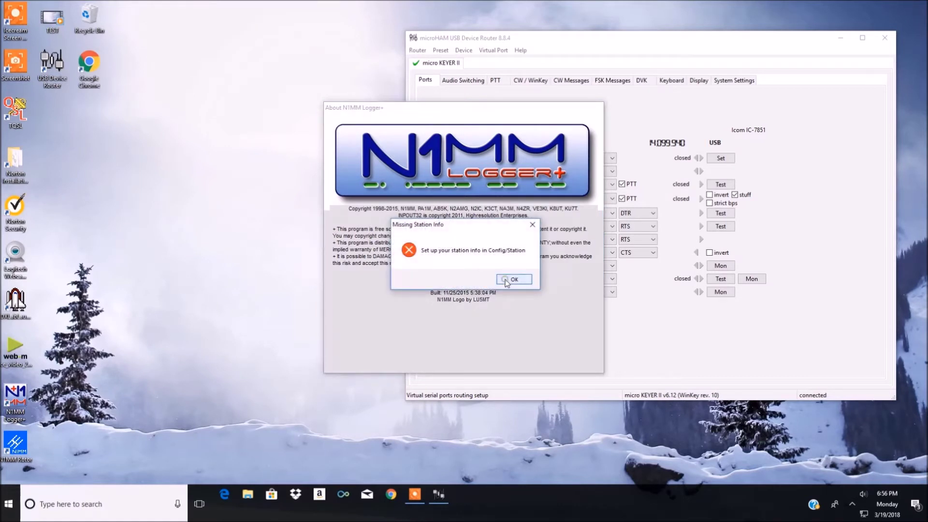
left_click(506, 281)
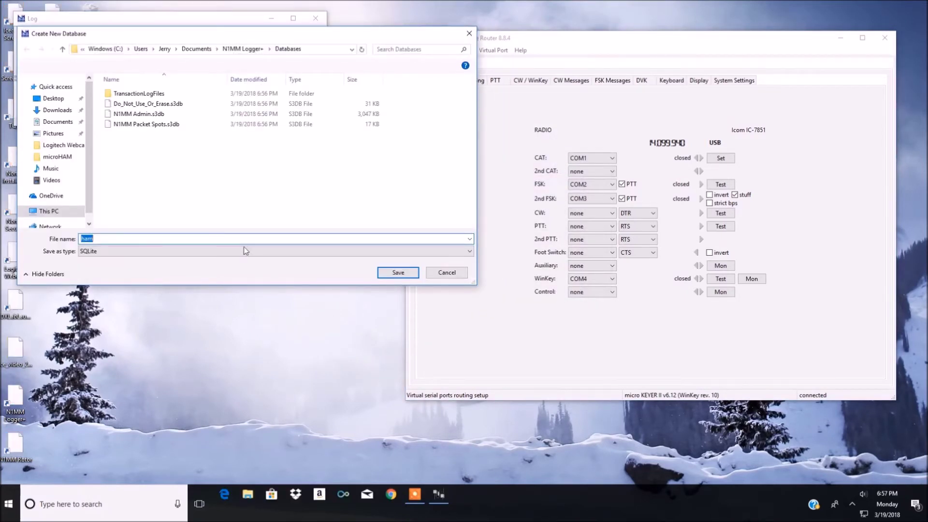
type("NEW DB")
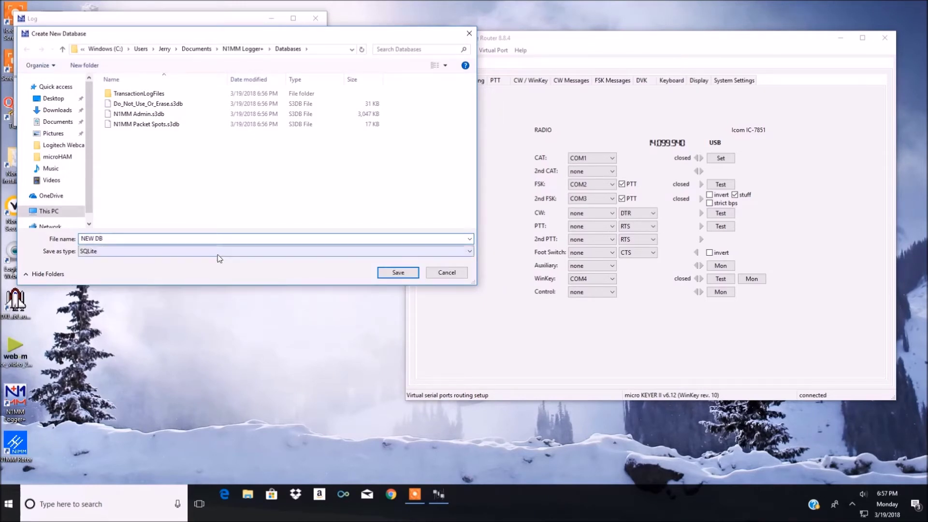
left_click(393, 273)
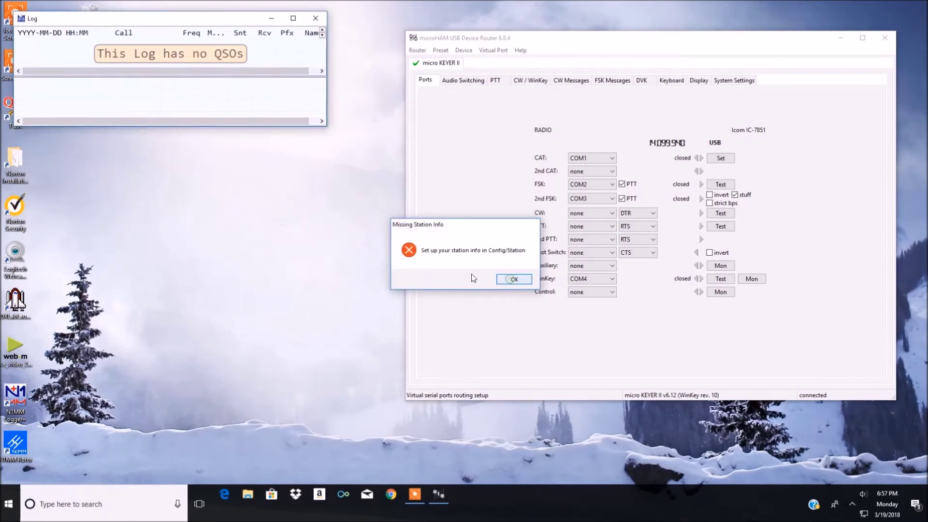
key("Return")
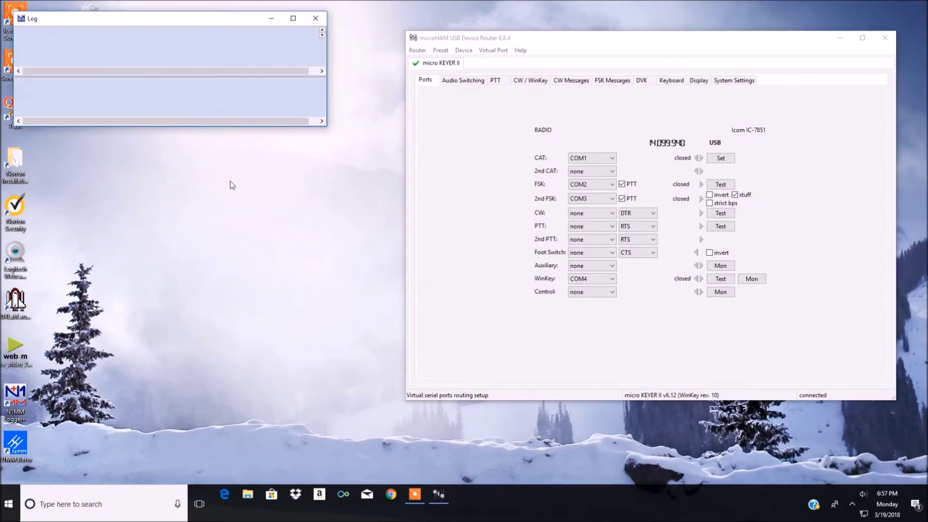
Step: Enter the station's call sign, operator name, street address, zip code and country USA
left_click_drag(149, 34, 284, 110)
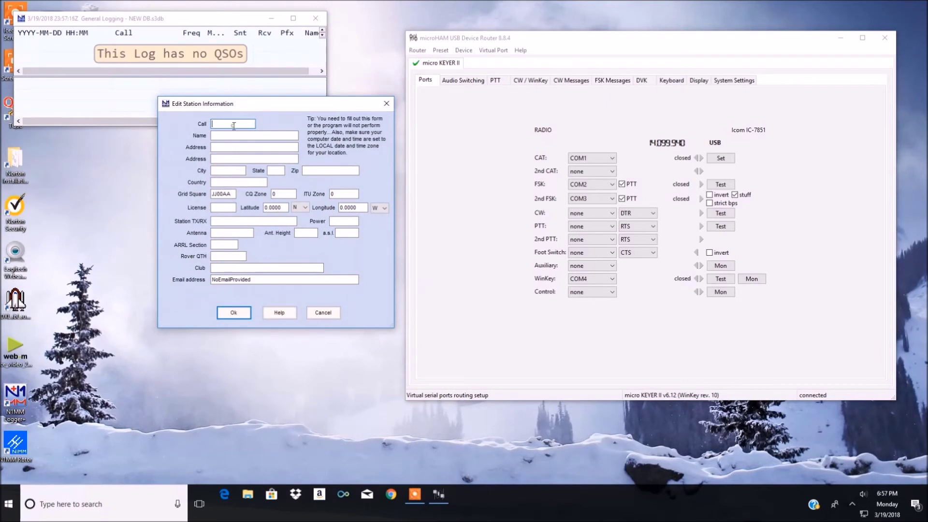
type("NV9L")
key("Tab")
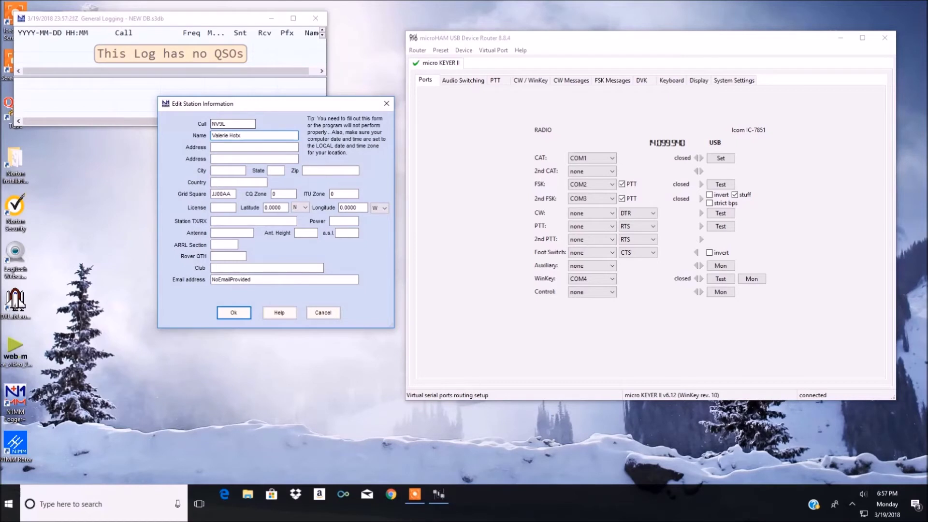
key("Tab")
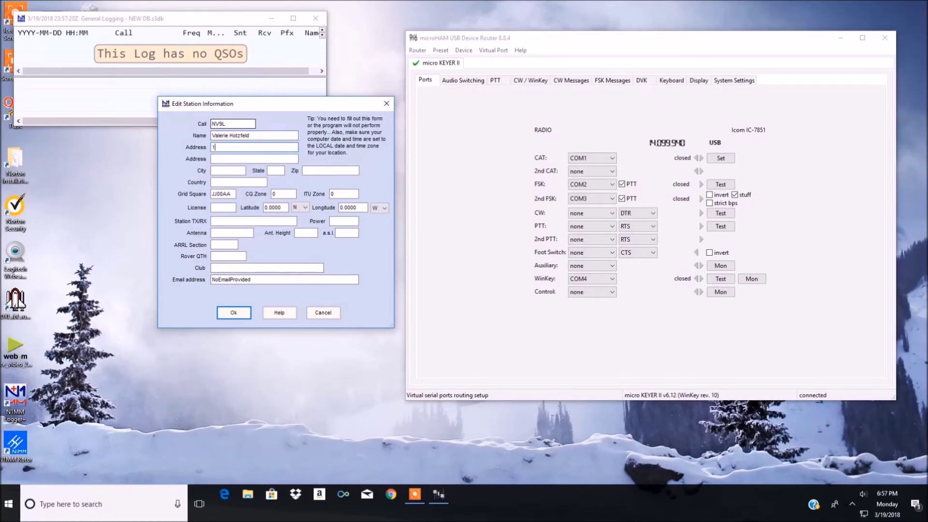
key("Tab")
type("P")
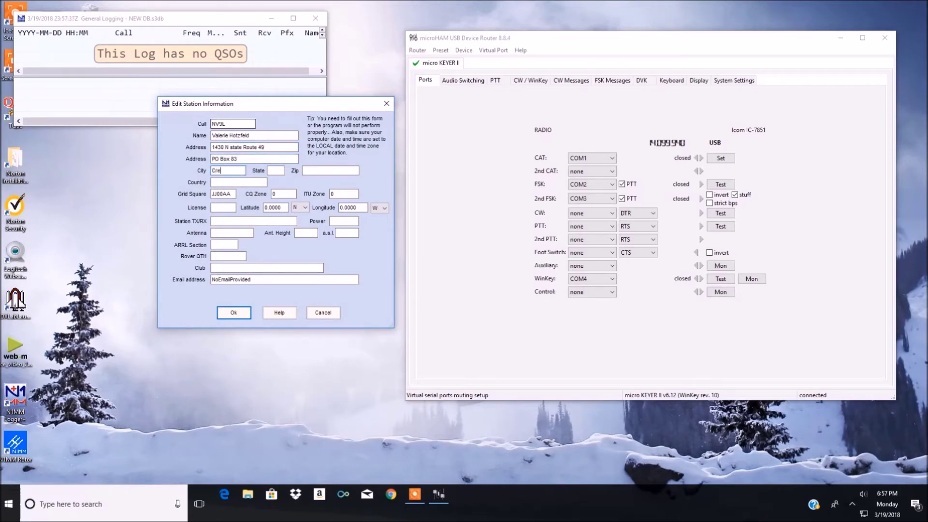
type("IL60928")
key("Tab")
type("USA")
Step: Add grid square EN60BR, ITU zone 8, club 'Society of Midwest Contesters' and e-mail, then save
key("Tab")
key("Tab")
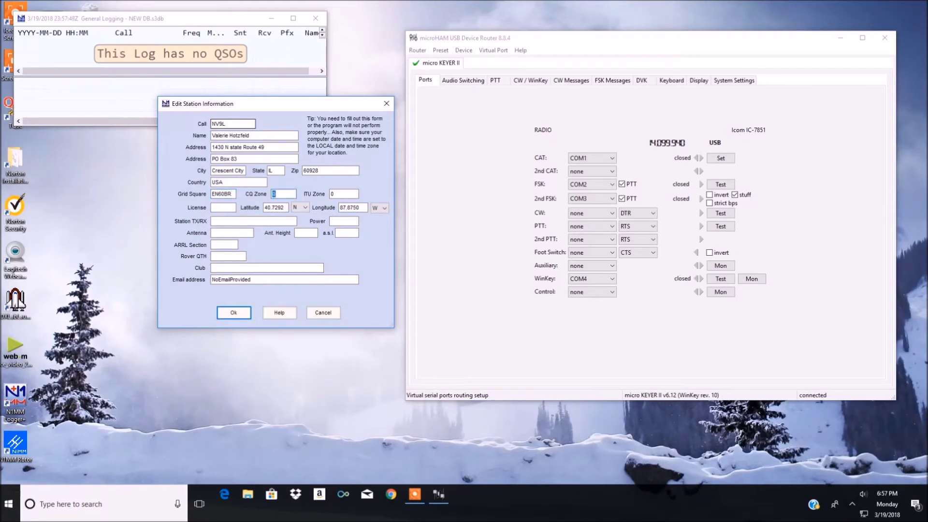
key("Tab")
key("Tab")
key("Tab")
key("Tab")
key("Tab")
key("Tab")
left_click(218, 245)
key("Tab")
key("Tab")
type("Society of Midwes")
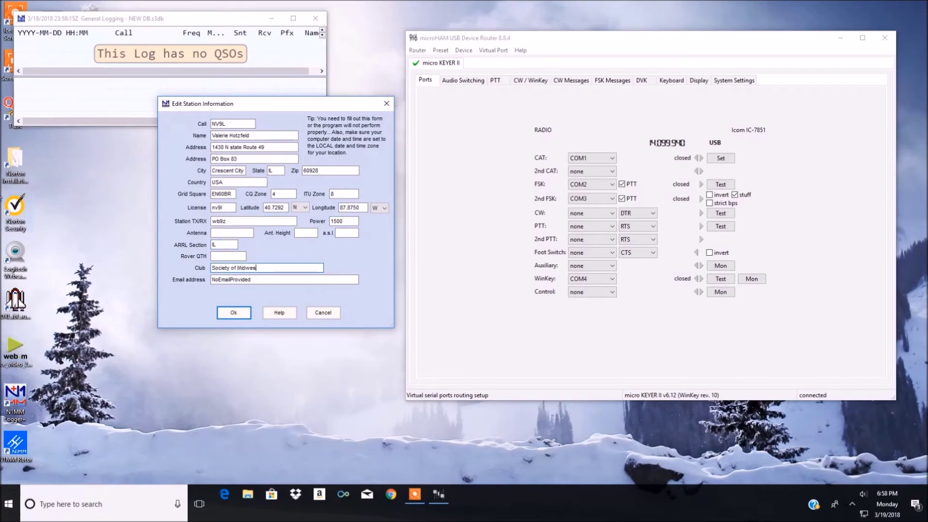
type("t Contesters")
key("Tab")
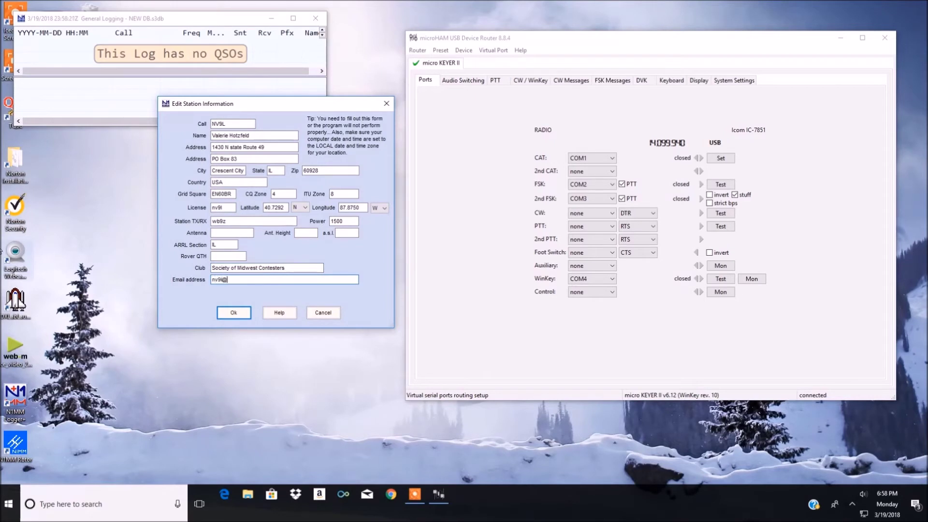
left_click(228, 314)
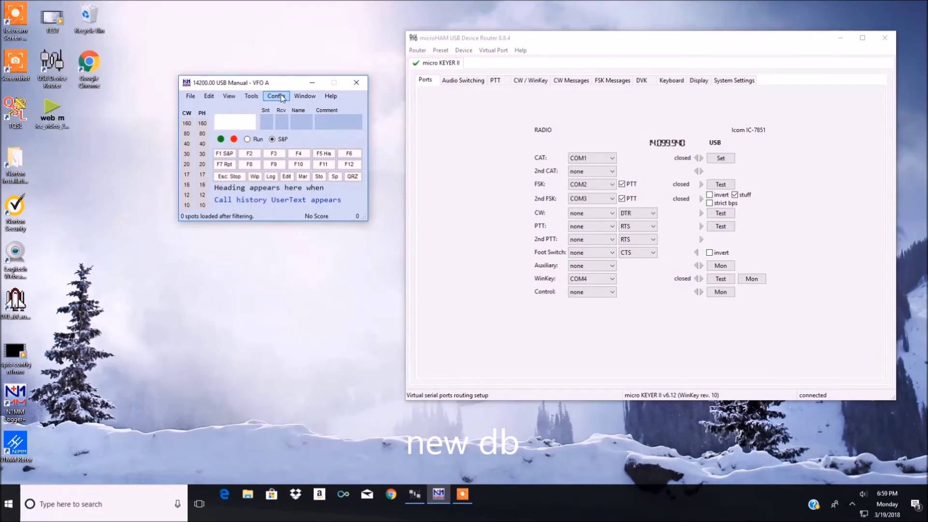
Step: In Configure Ports, assign COM1 to the IC-7850-7851 radio
left_click(283, 97)
left_click(285, 109)
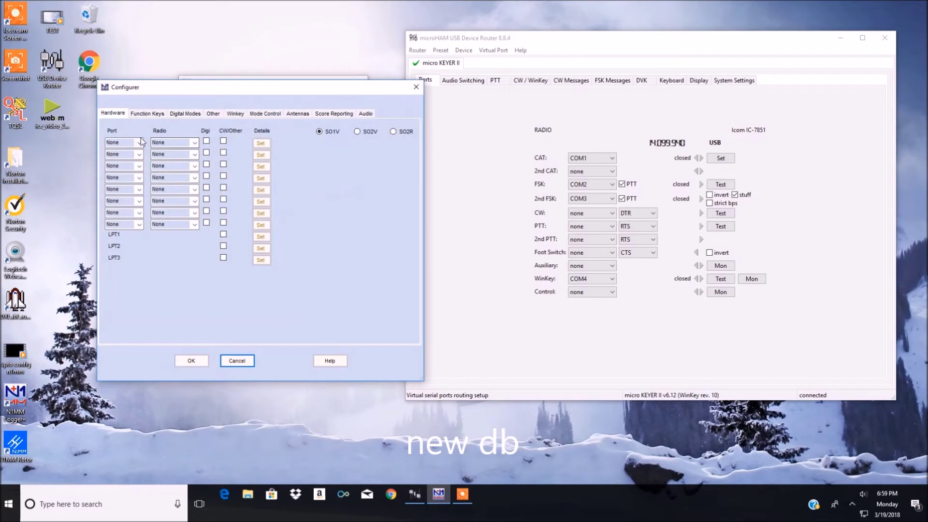
left_click(140, 142)
left_click(115, 159)
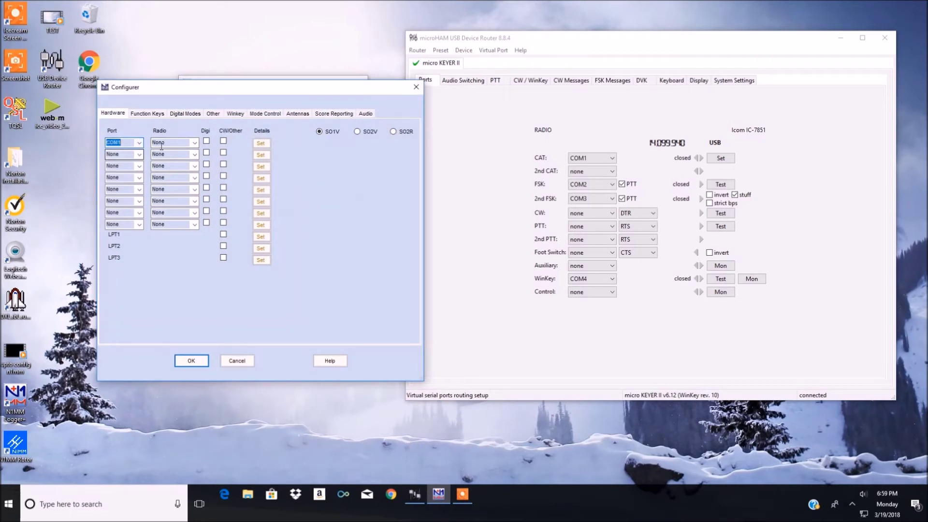
left_click(194, 142)
left_click_drag(194, 164, 195, 287)
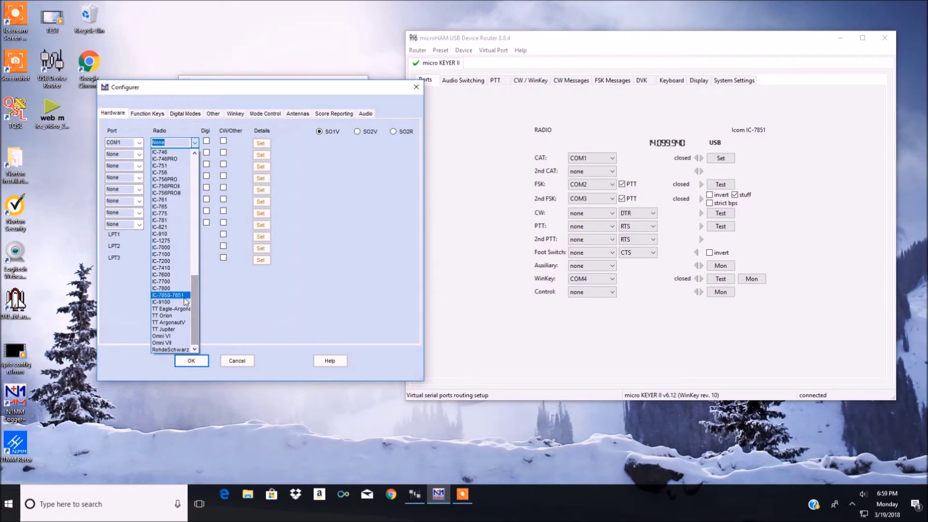
left_click(168, 295)
Step: Set COM1 to 9600 baud, 1 stop bit, DTR and RTS Always Off, and confirm
left_click(261, 145)
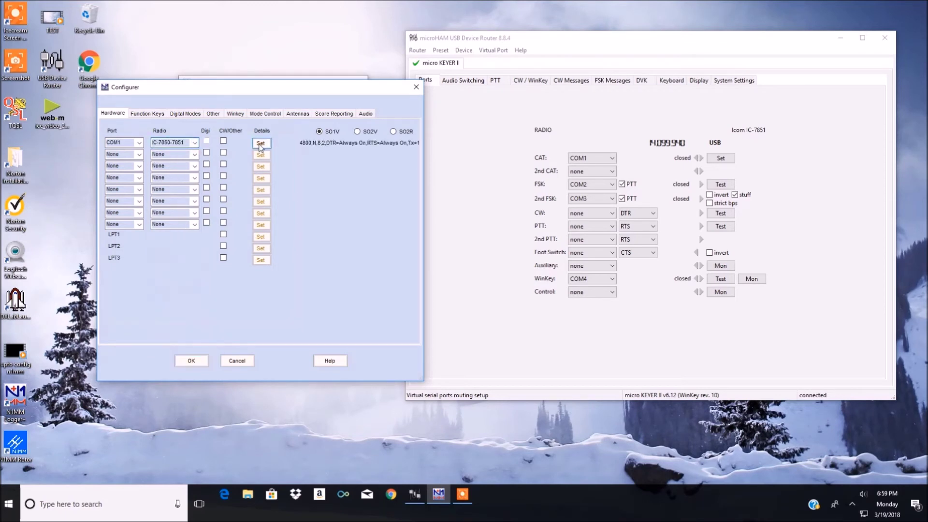
left_click(383, 185)
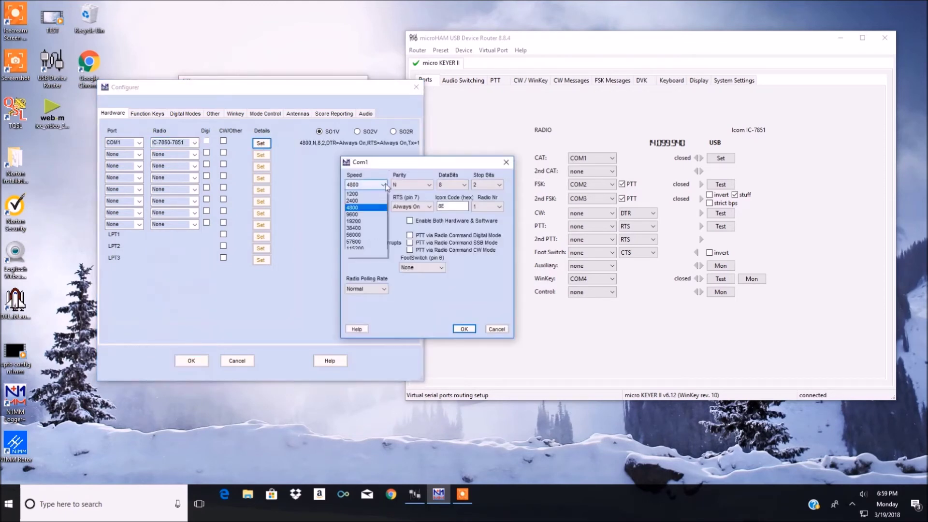
left_click(358, 228)
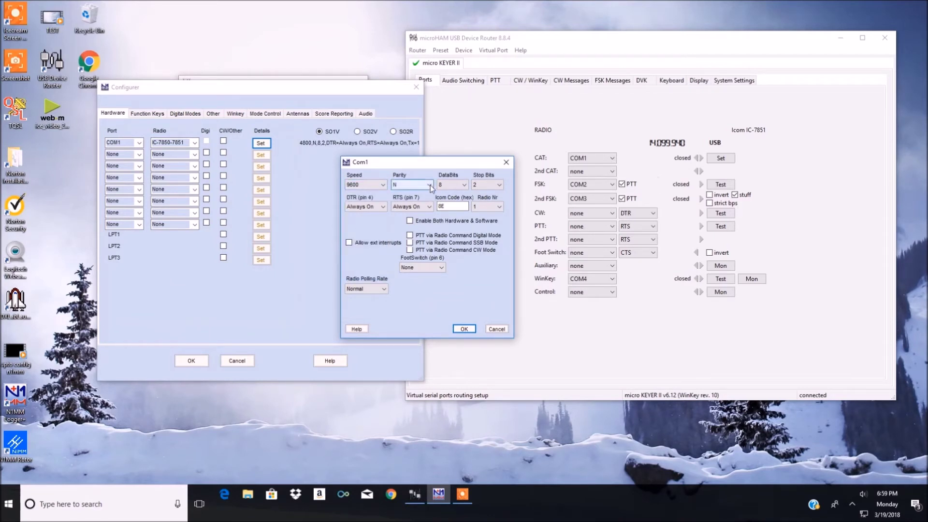
left_click(498, 185)
left_click(484, 196)
left_click(373, 206)
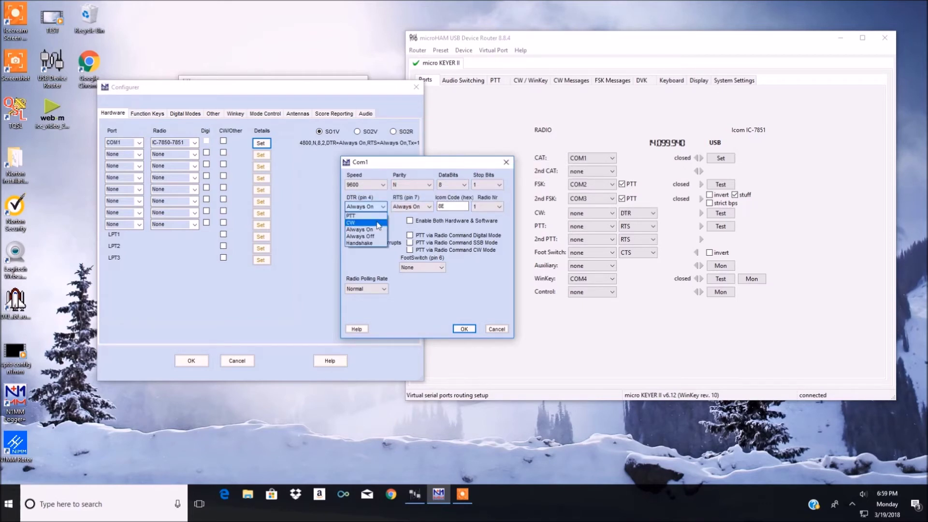
left_click(362, 240)
left_click(429, 207)
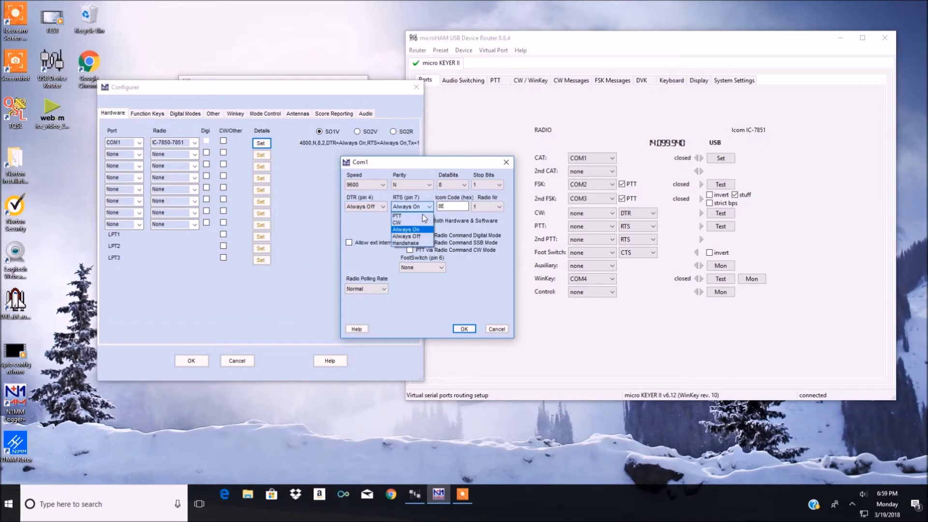
left_click(411, 237)
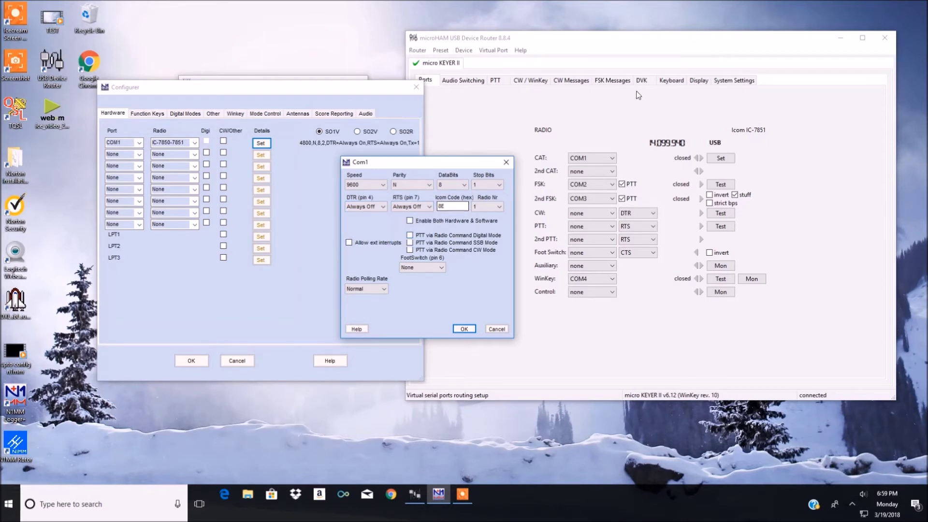
left_click(722, 82)
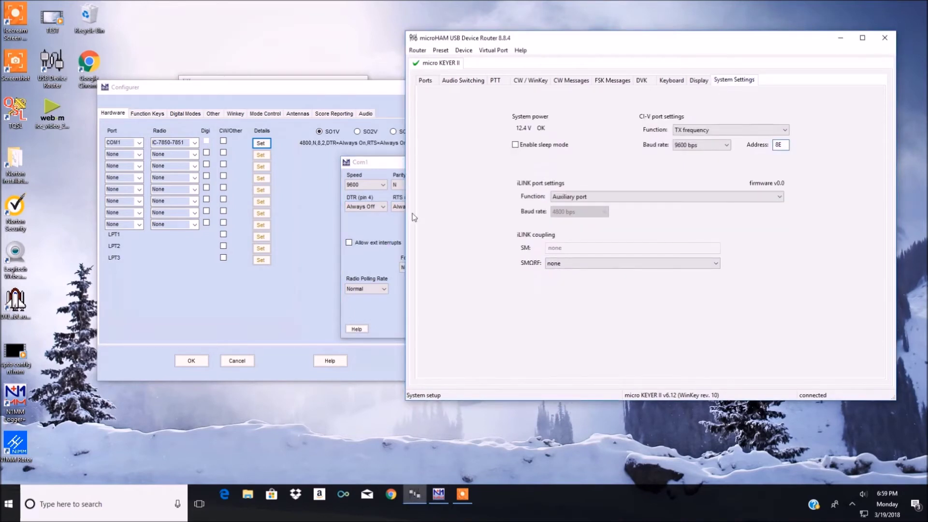
left_click(462, 206)
left_click(474, 207)
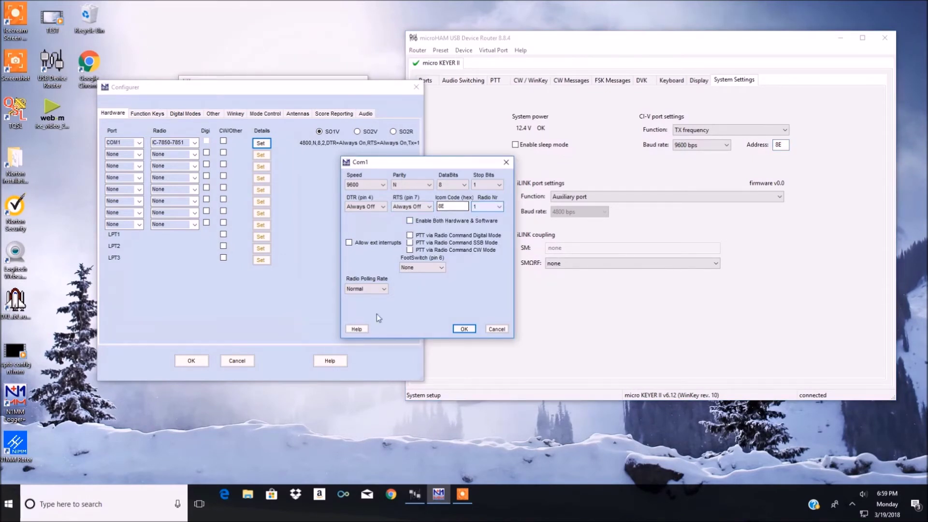
left_click(467, 330)
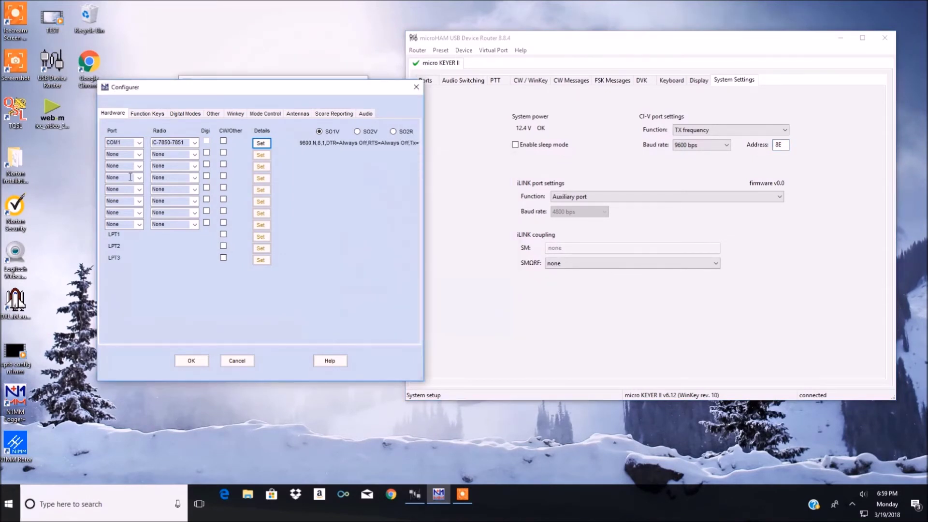
Step: Set port row 2 to COM2 as a digital port with DTR and RTS always off
left_click(139, 154)
left_click(138, 155)
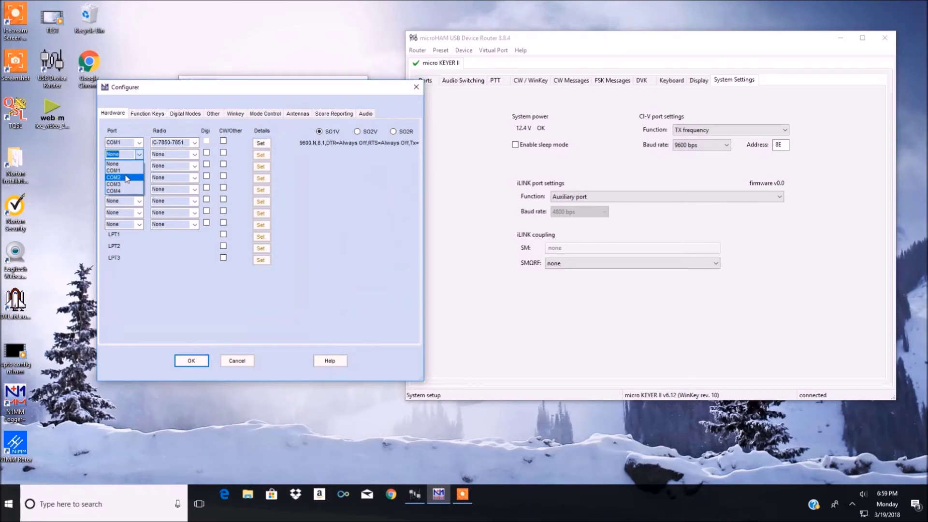
left_click(121, 172)
left_click(206, 152)
left_click(259, 156)
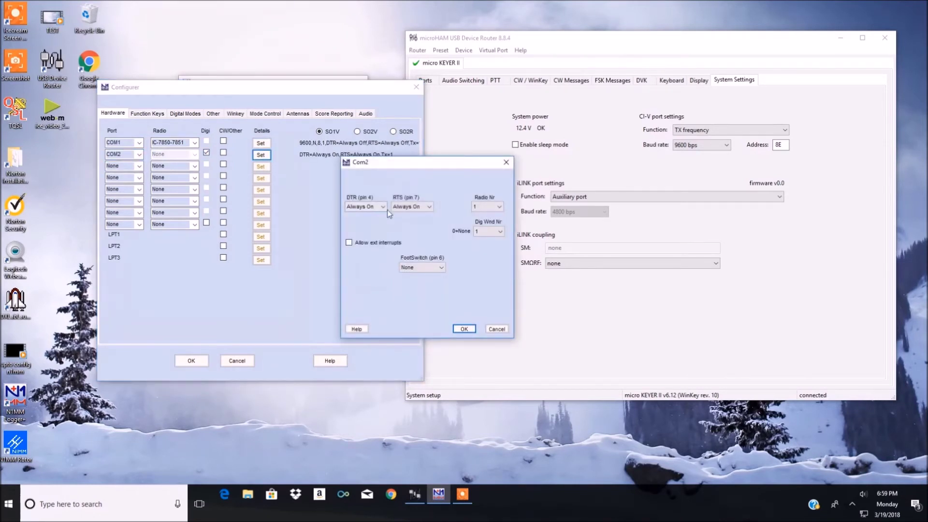
left_click(383, 207)
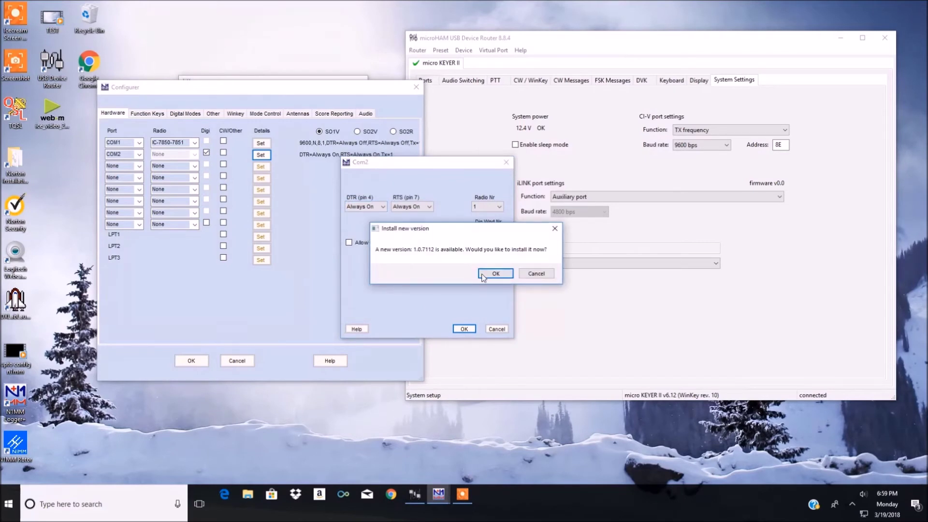
left_click(536, 274)
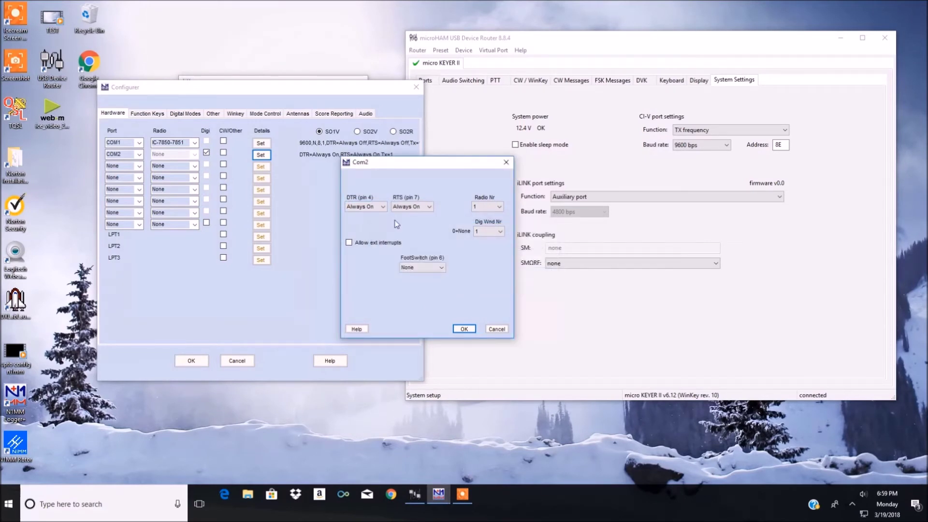
left_click(381, 208)
left_click(381, 237)
left_click(419, 206)
left_click(419, 237)
left_click(463, 329)
Step: Switch to SO2V and set row 3 to COM3 digital, DTR/RTS always off, radio 2
left_click(357, 132)
left_click(130, 167)
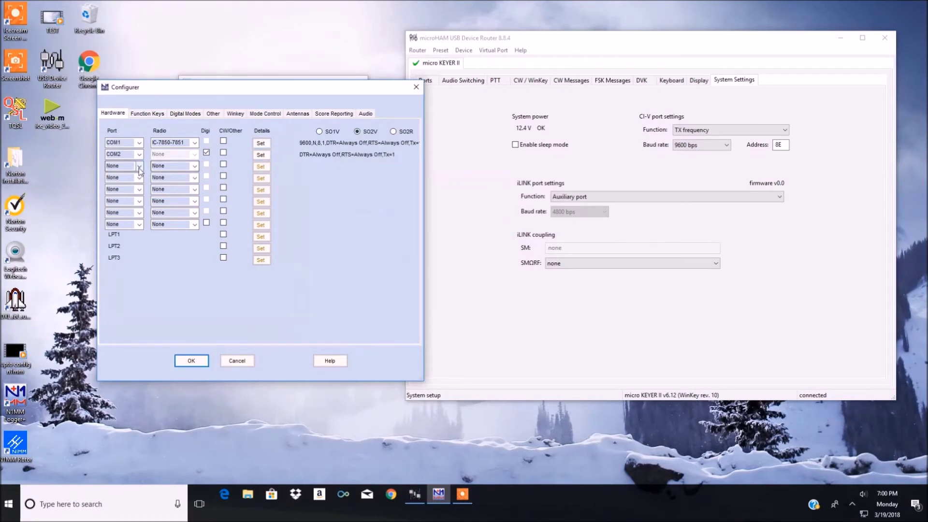
left_click(127, 196)
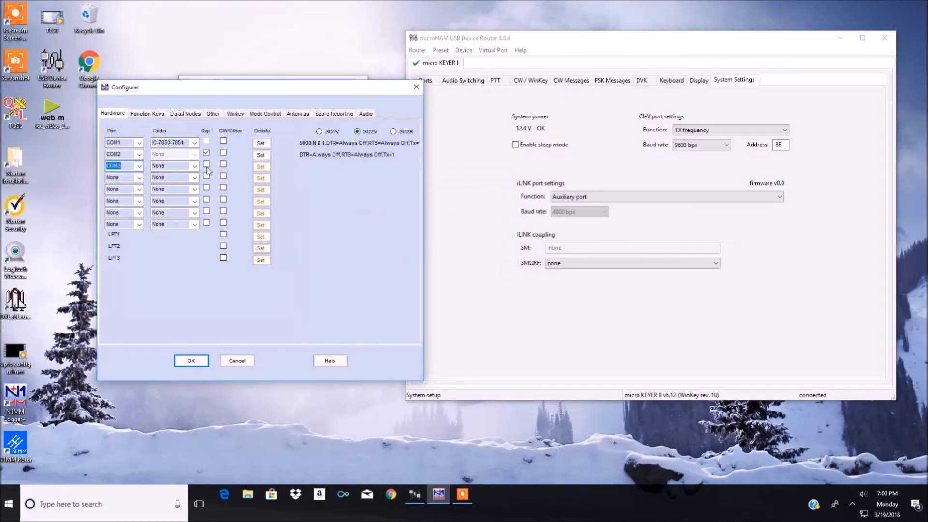
left_click(207, 165)
left_click(261, 166)
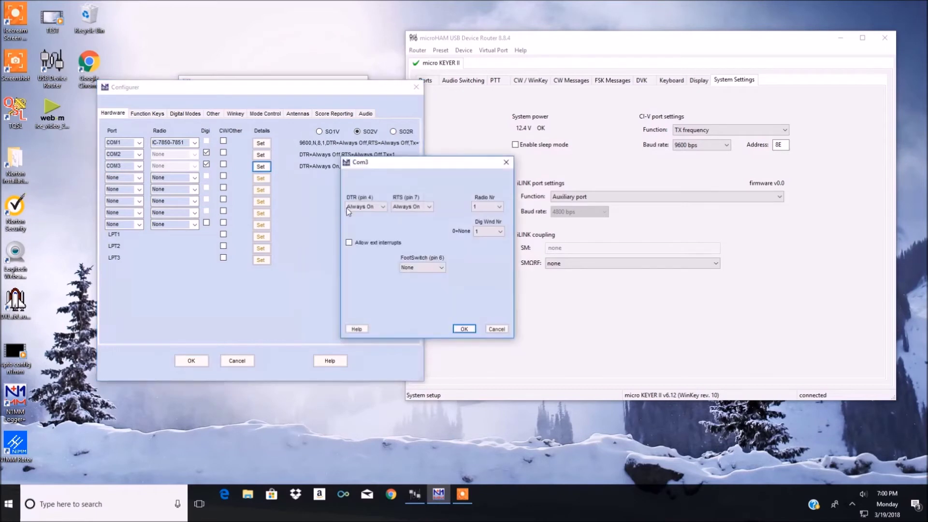
left_click(383, 206)
left_click(363, 236)
left_click(431, 207)
left_click(416, 235)
left_click(494, 208)
left_click(486, 222)
left_click(464, 330)
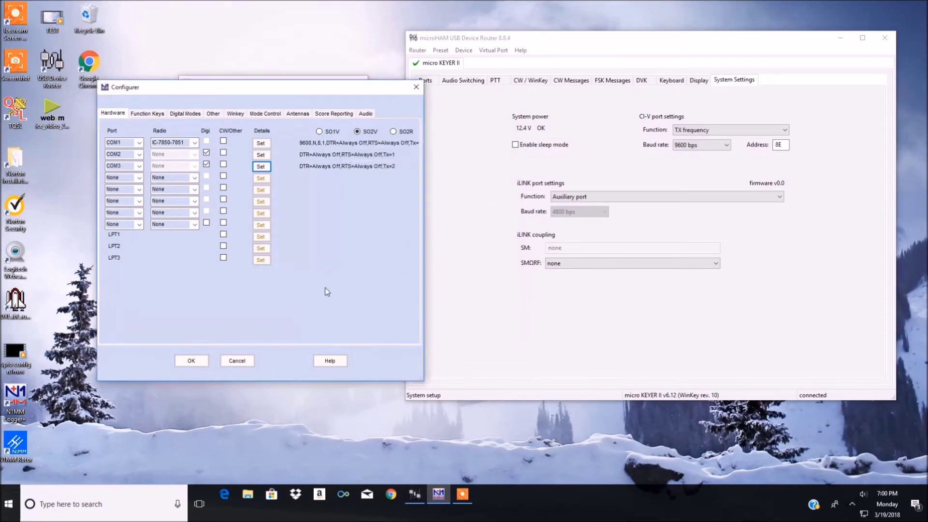
Step: Make row 4 a COM4 WinKey CW port, RTS always off, both radios, and save
left_click(139, 177)
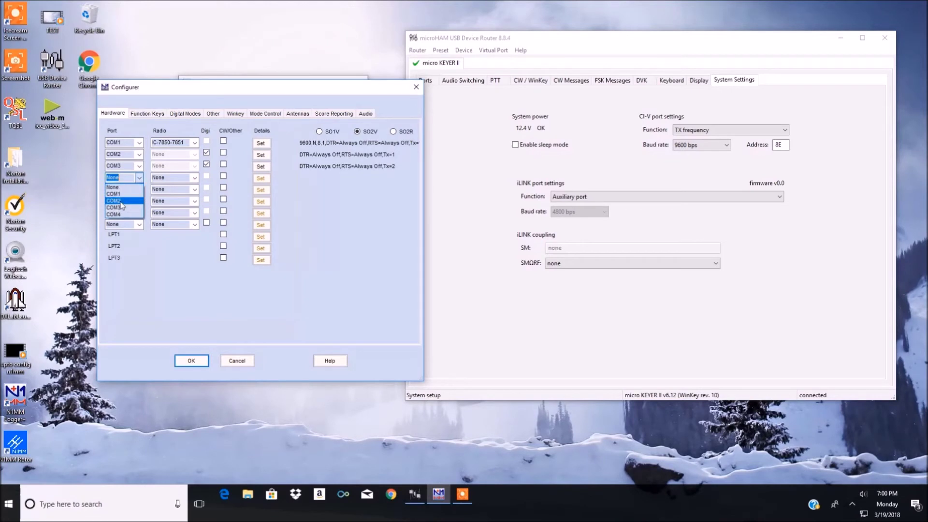
left_click(116, 214)
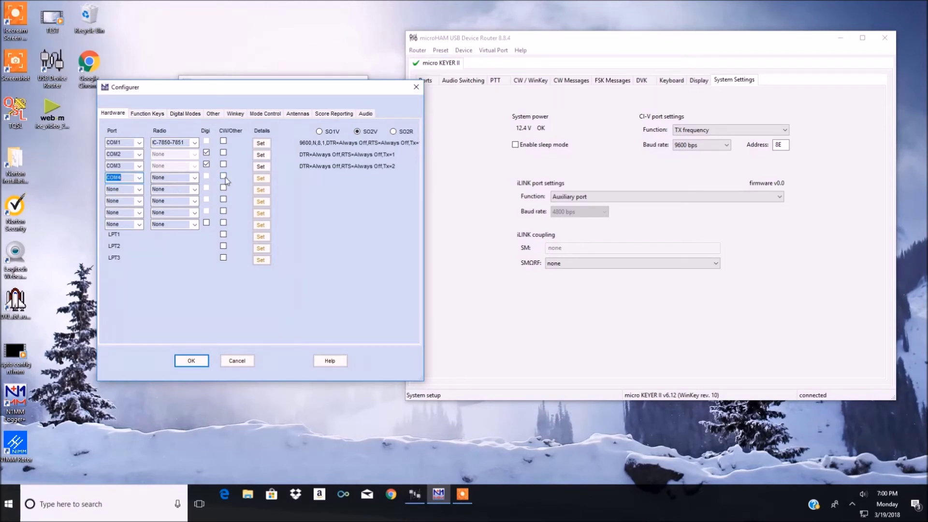
left_click(223, 177)
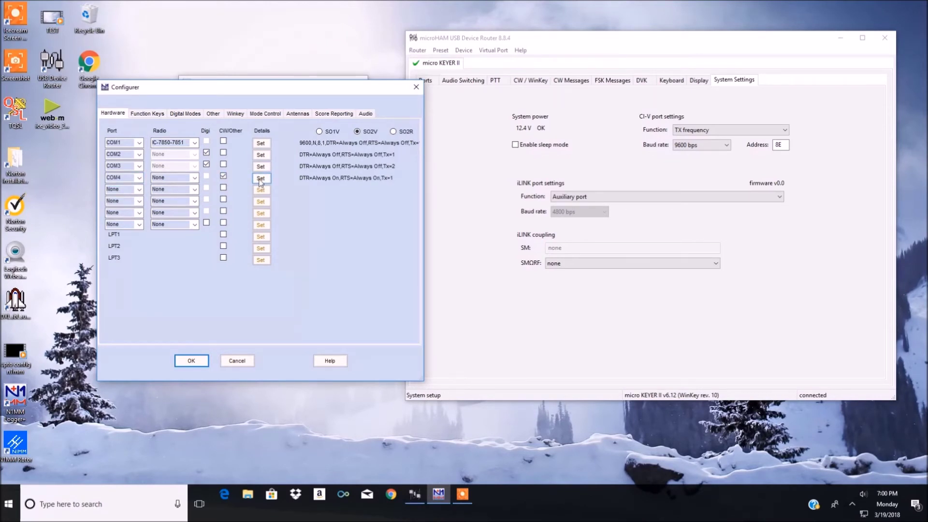
left_click(261, 179)
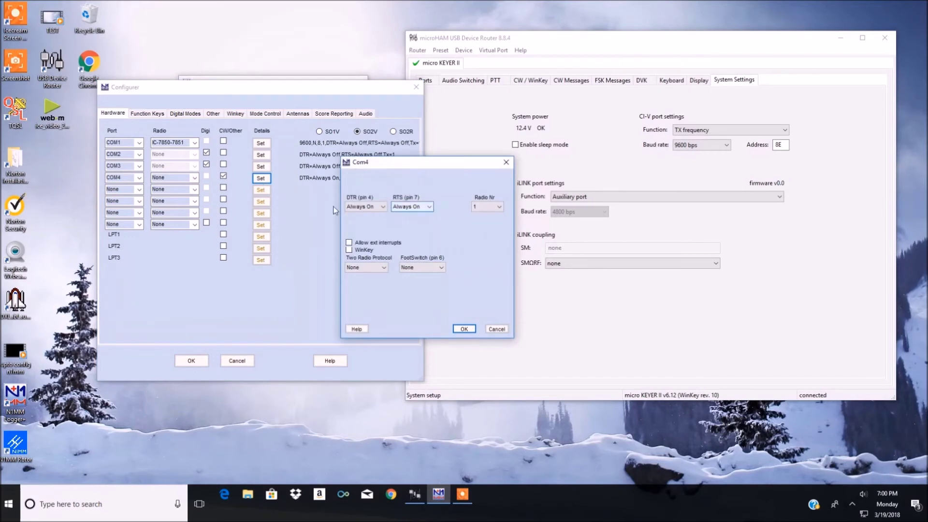
left_click(406, 208)
left_click(408, 236)
left_click(487, 207)
left_click(487, 230)
left_click(349, 250)
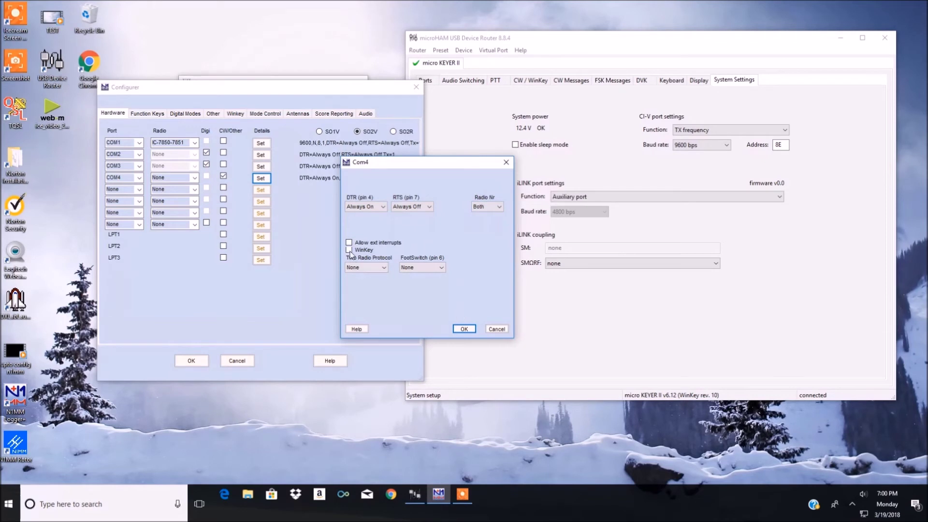
left_click(464, 329)
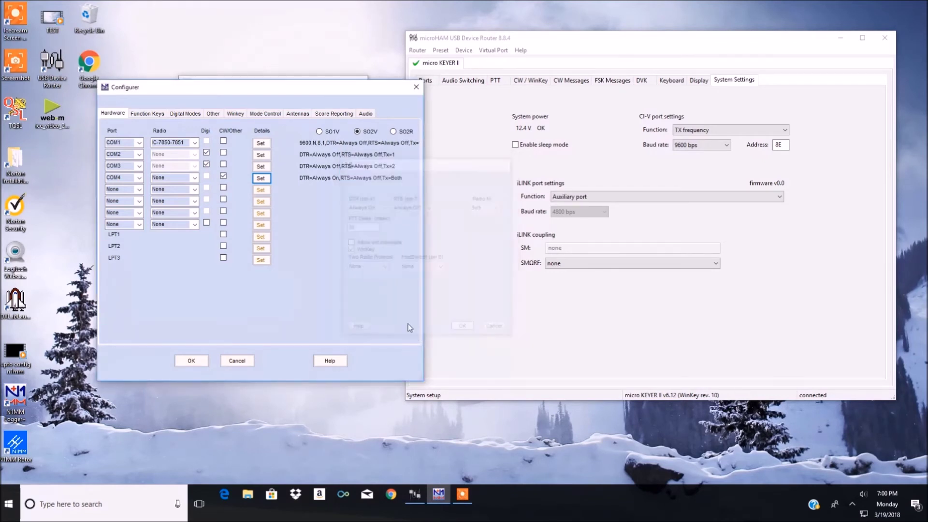
left_click(192, 361)
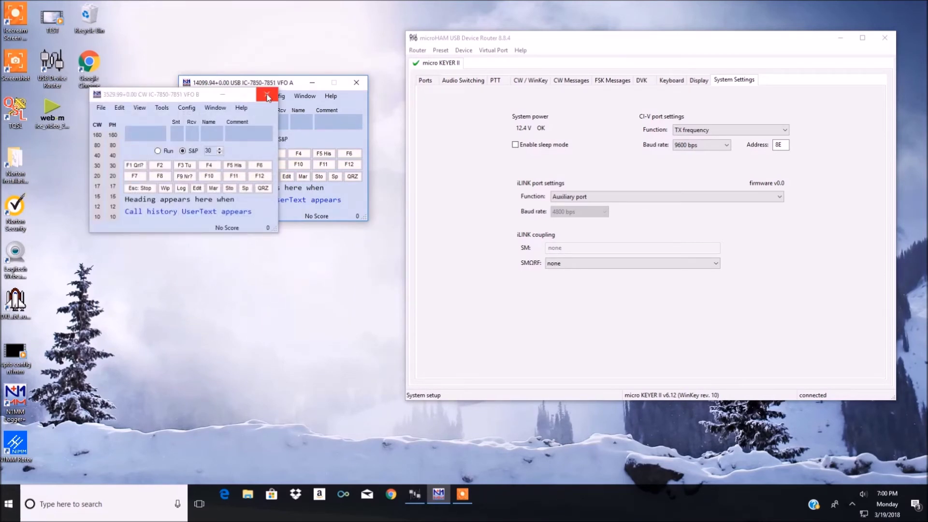
Step: Close the VFO B entry window and bandmap, stretch the VFO A bandmap tall, and check router routing
left_click(268, 96)
left_click(298, 96)
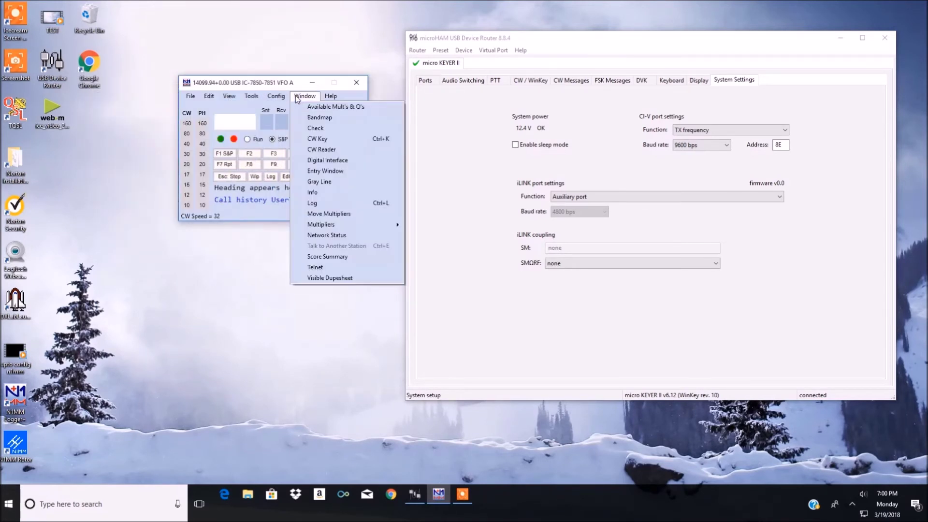
left_click(320, 117)
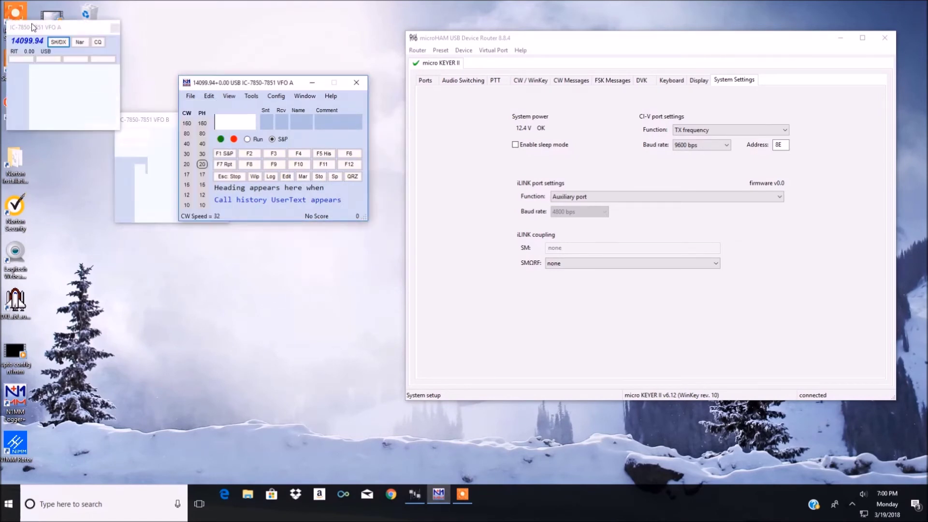
left_click(161, 122)
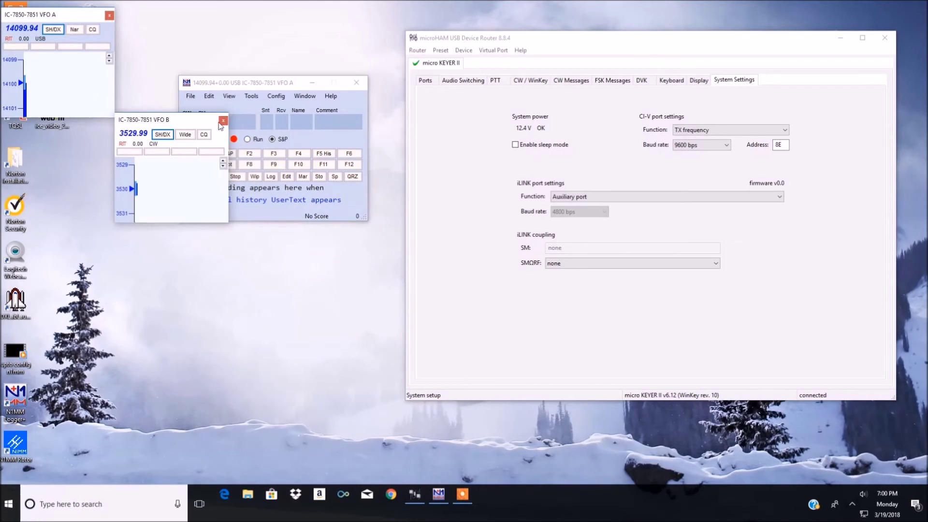
key("alt+F4")
left_click_drag(96, 119, 147, 488)
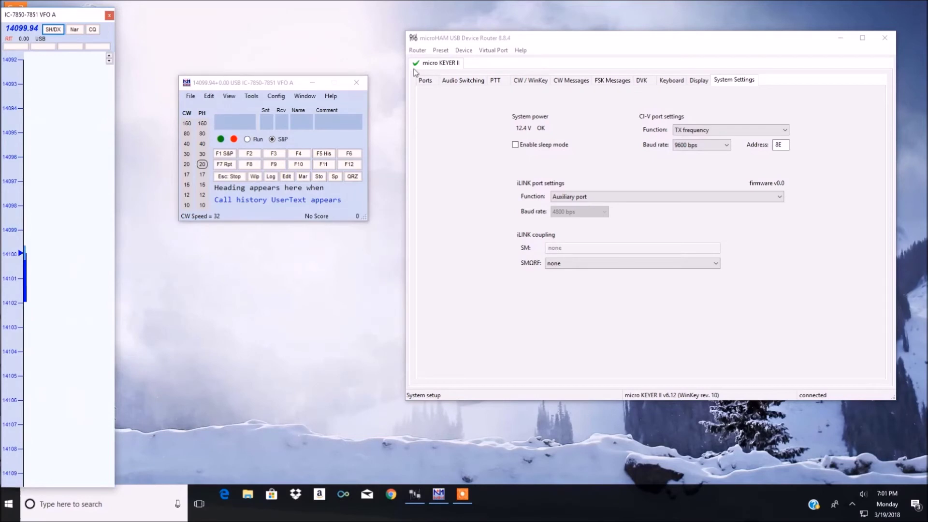
left_click(424, 81)
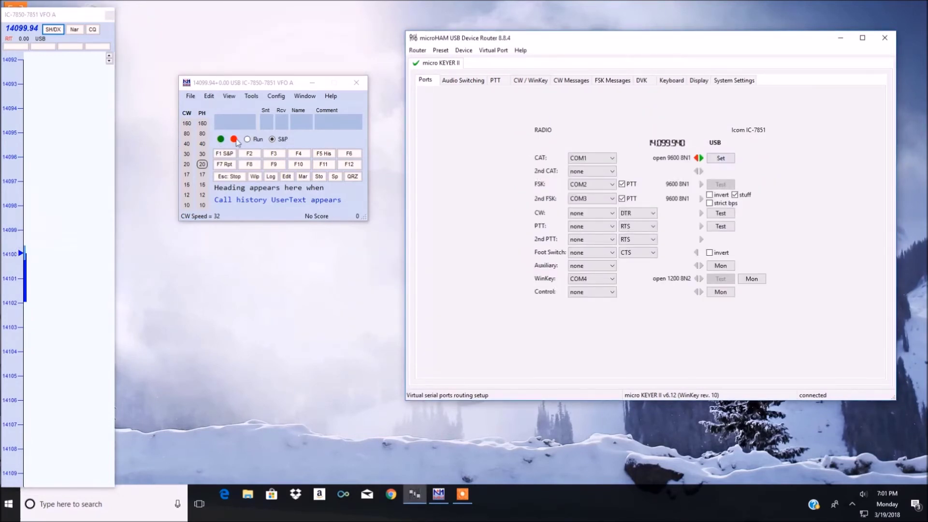
left_click(311, 104)
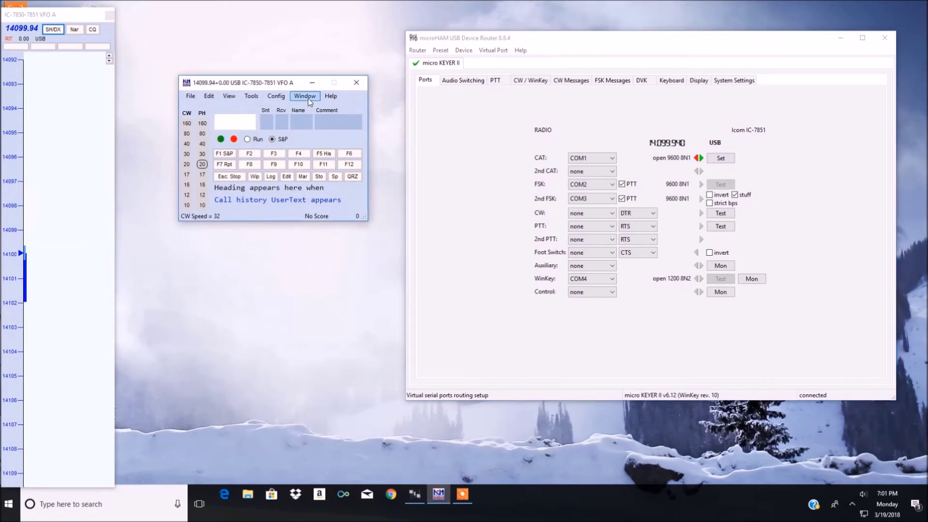
Step: Open the Telnet window, position it over the router window and widen it
left_click(307, 97)
left_click(317, 265)
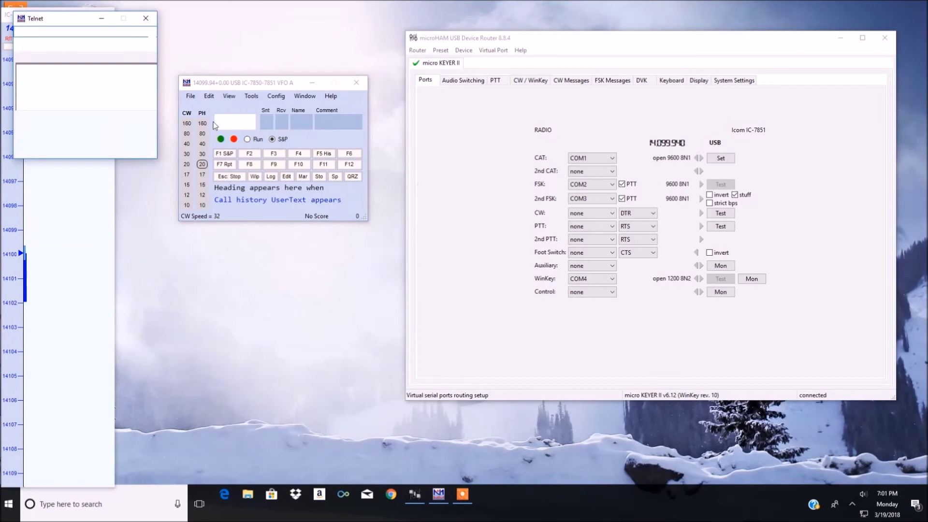
left_click_drag(65, 14, 463, 88)
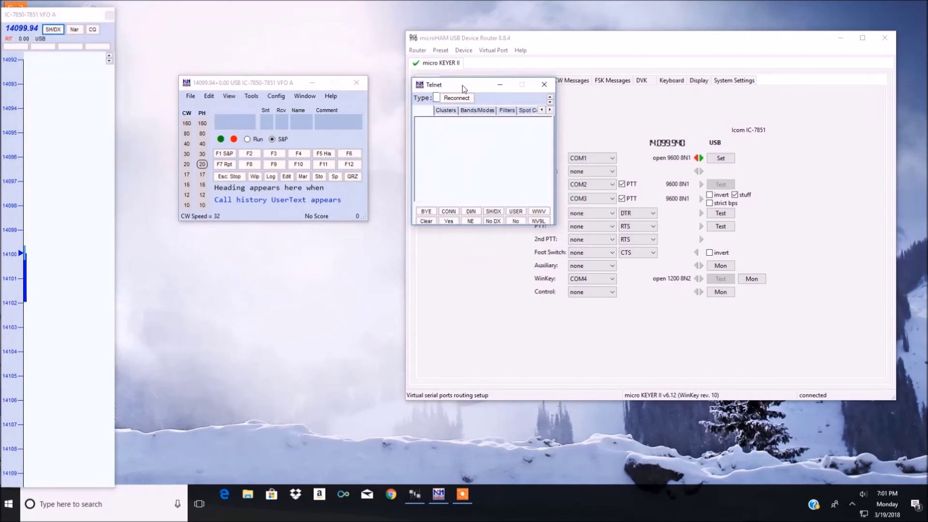
left_click(555, 198)
left_click_drag(651, 208, 649, 190)
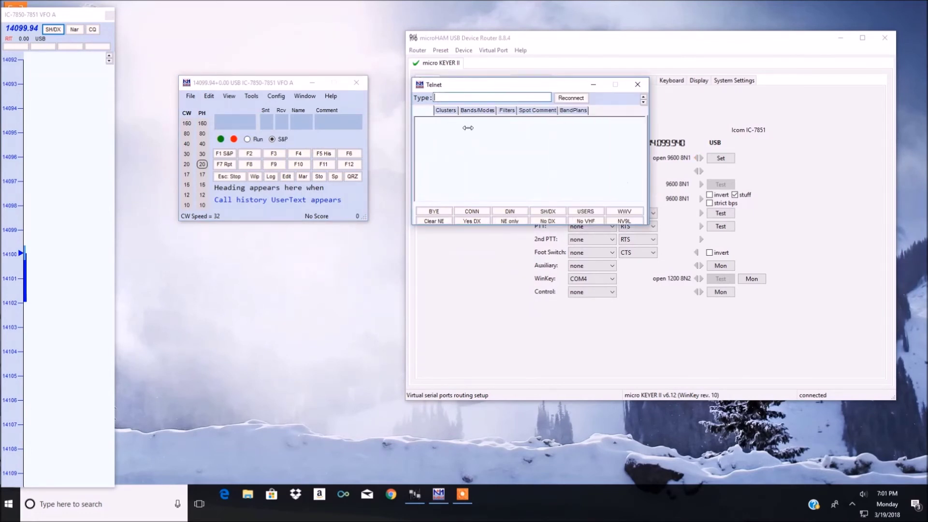
Step: Select the VE7CC cluster, enable Automatically Logon, and connect
left_click(445, 110)
left_click(566, 139)
left_click_drag(566, 157, 557, 160)
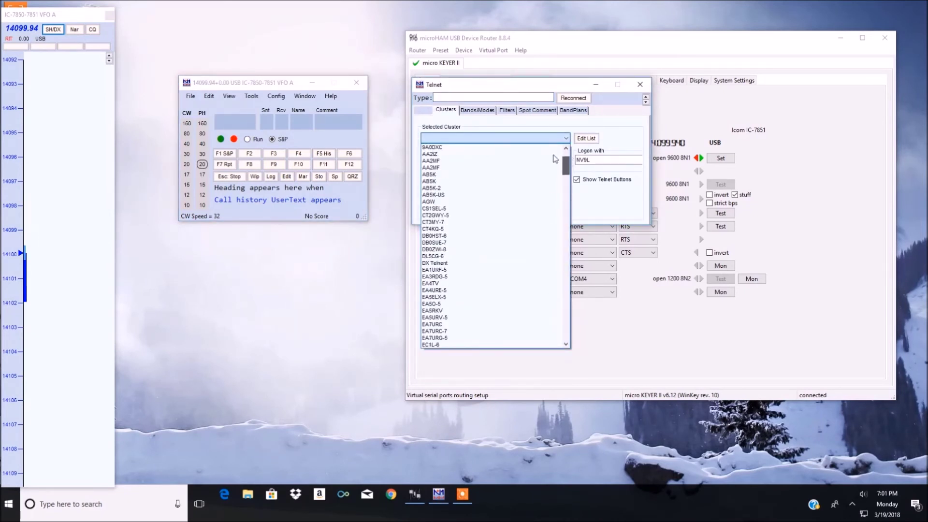
left_click(585, 138)
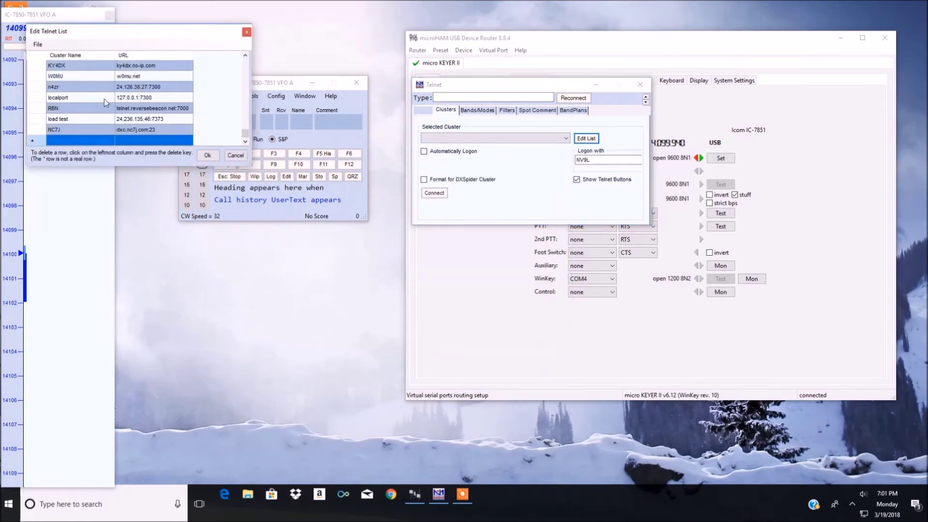
left_click(208, 155)
left_click(566, 138)
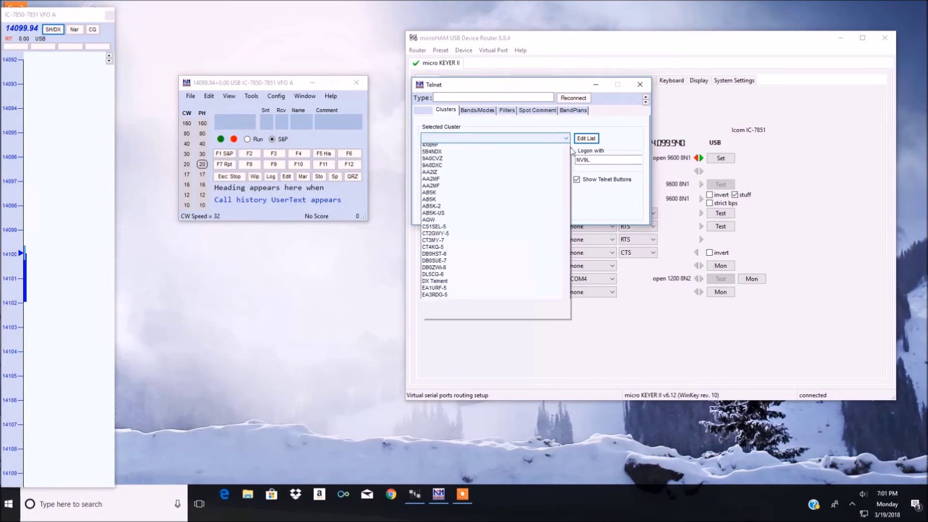
left_click_drag(566, 164, 566, 318)
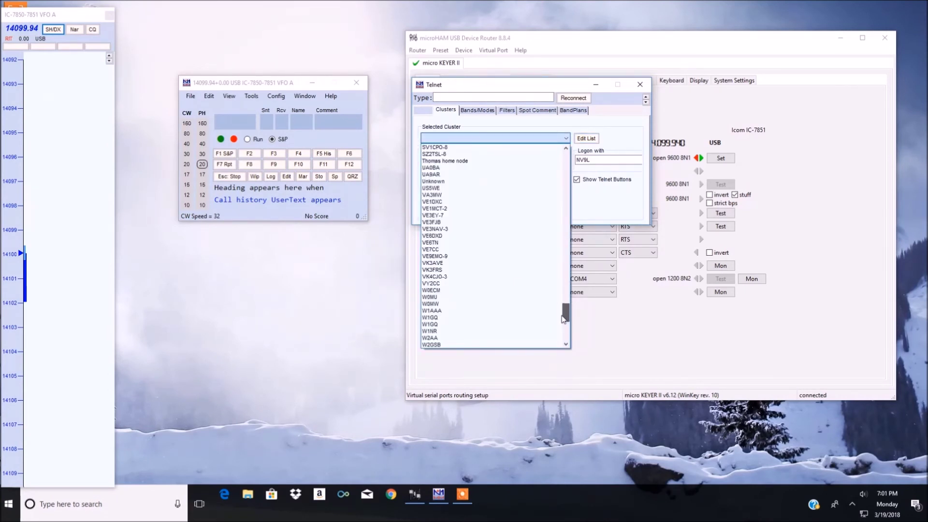
left_click(459, 249)
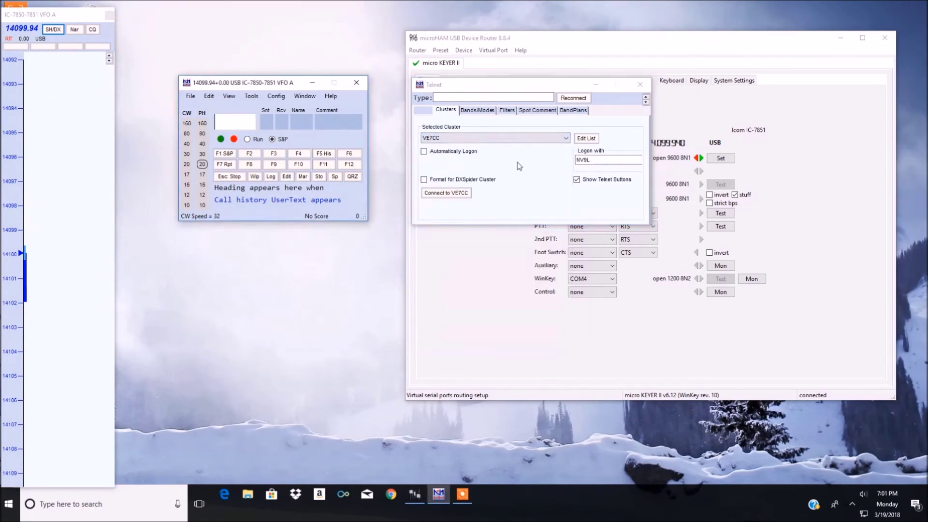
left_click(424, 151)
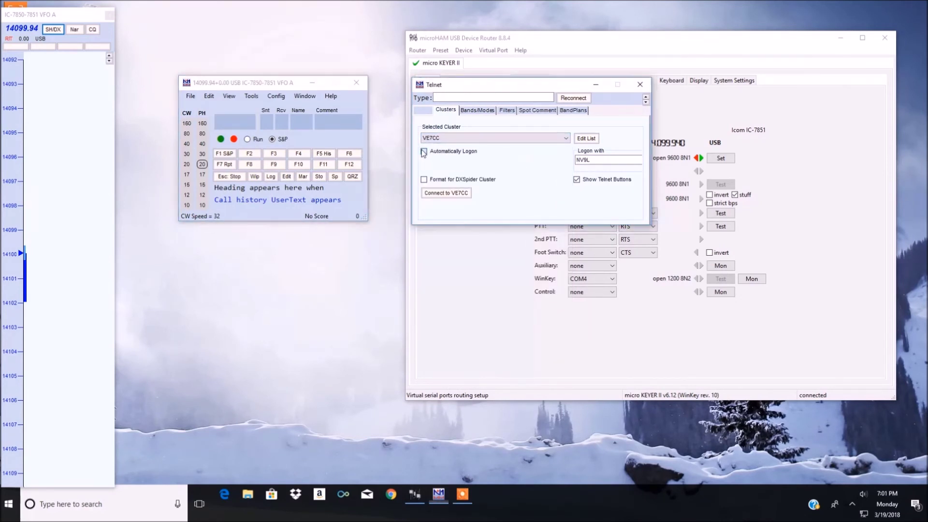
left_click(449, 192)
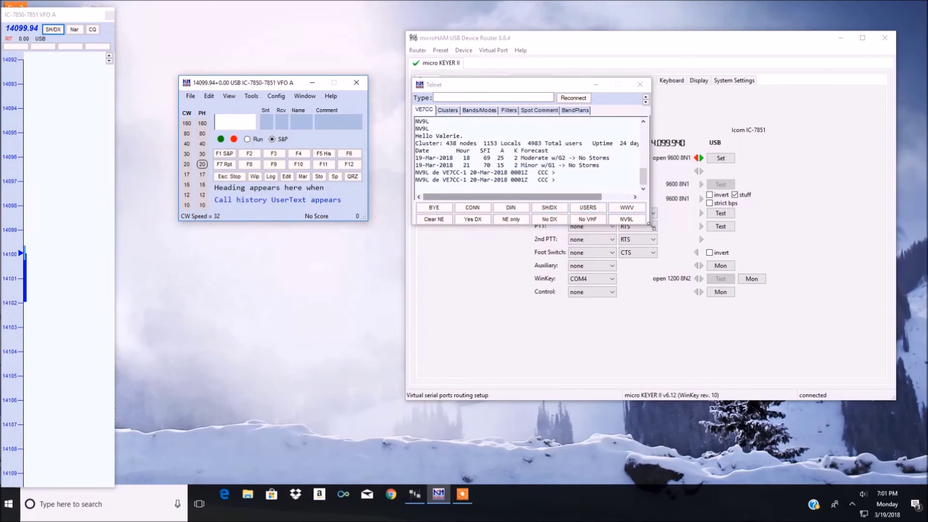
Step: Make the Telnet window slightly taller and send SH/DX to pull recent spots
left_click_drag(653, 224, 653, 228)
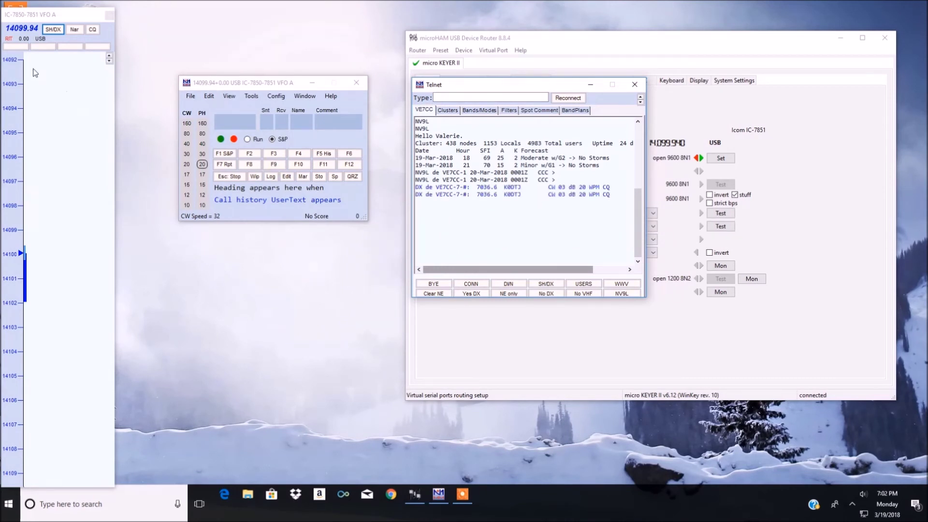
left_click(49, 31)
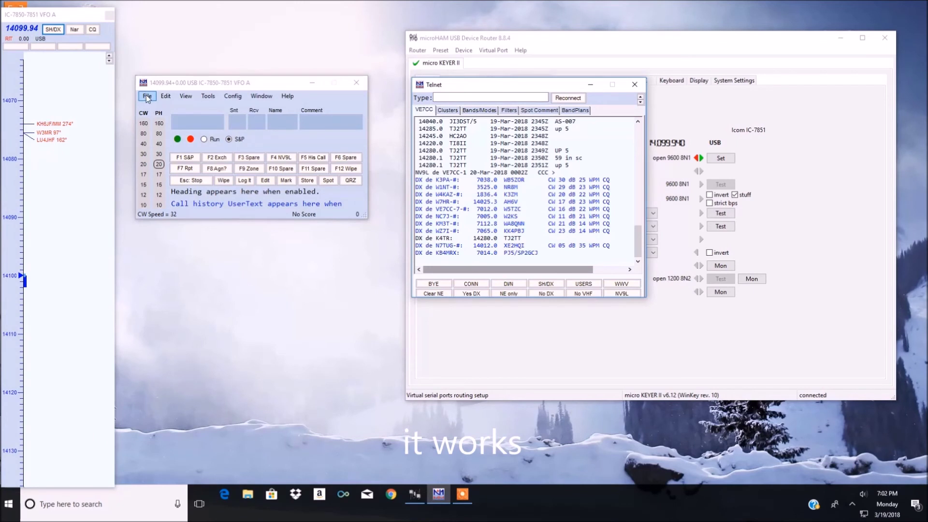
Step: Open the log in NEW DB.s3db, enter the operator's callsign, and confirm the log settings
left_click(147, 96)
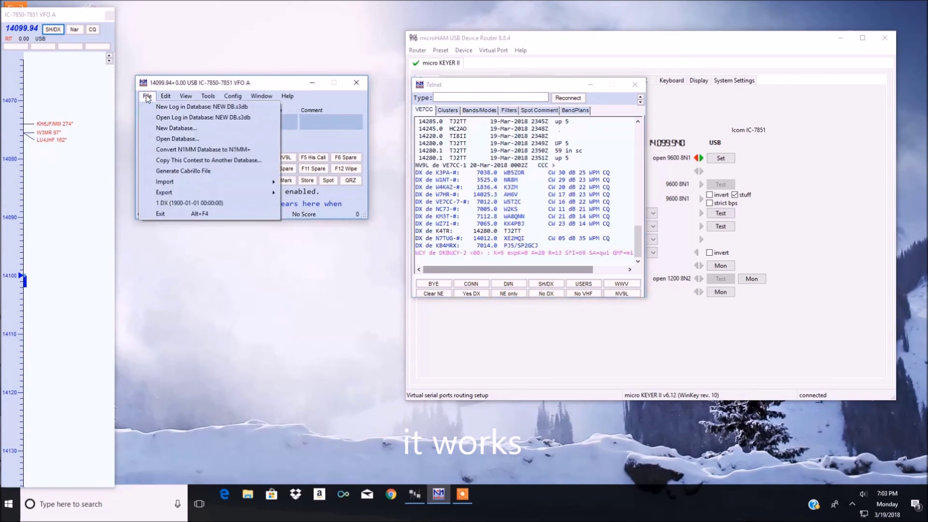
left_click(160, 118)
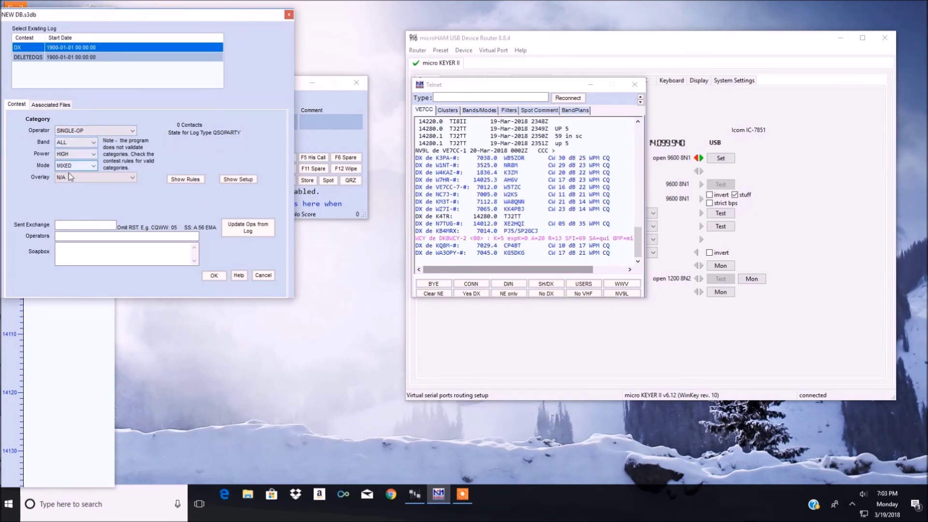
left_click(77, 238)
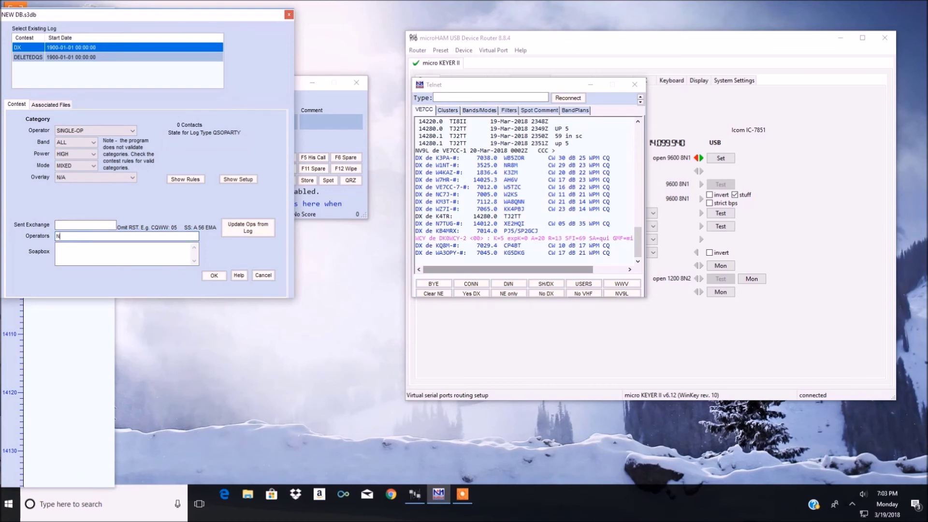
left_click(217, 277)
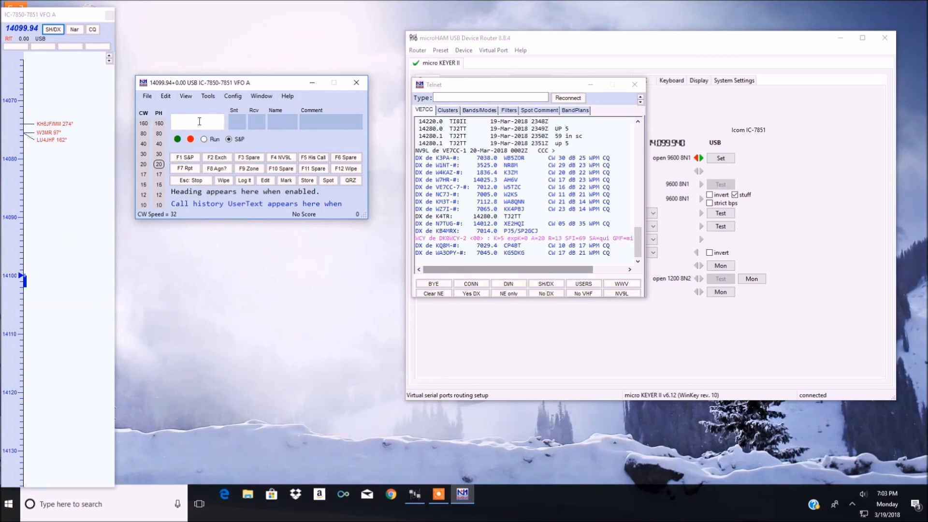
Step: Move the Telnet window to the lower left and retune to 14250 via the callsign box
left_click(536, 85)
left_click_drag(537, 84, 293, 248)
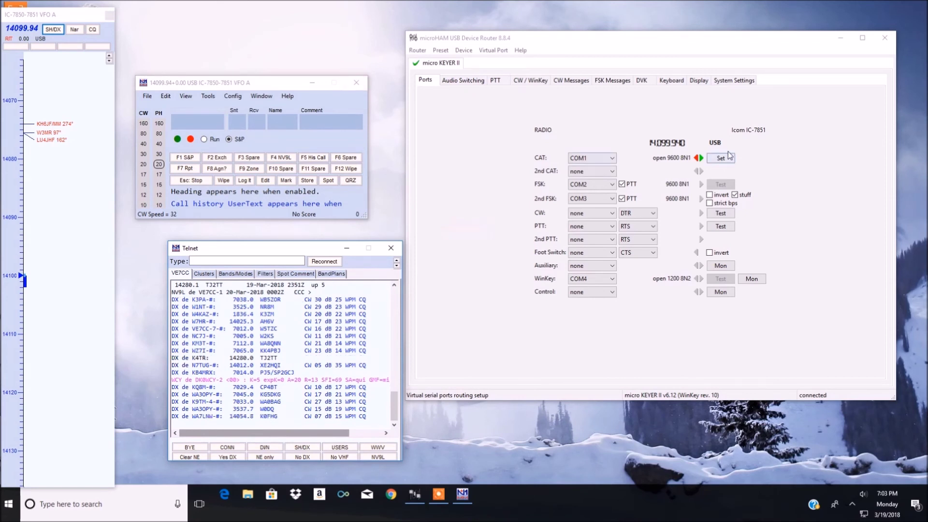
left_click(193, 119)
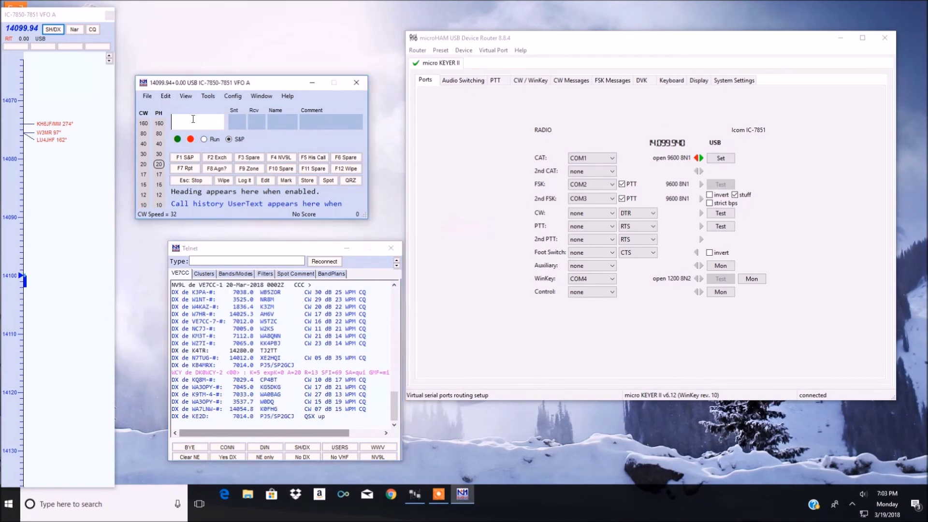
type("14250")
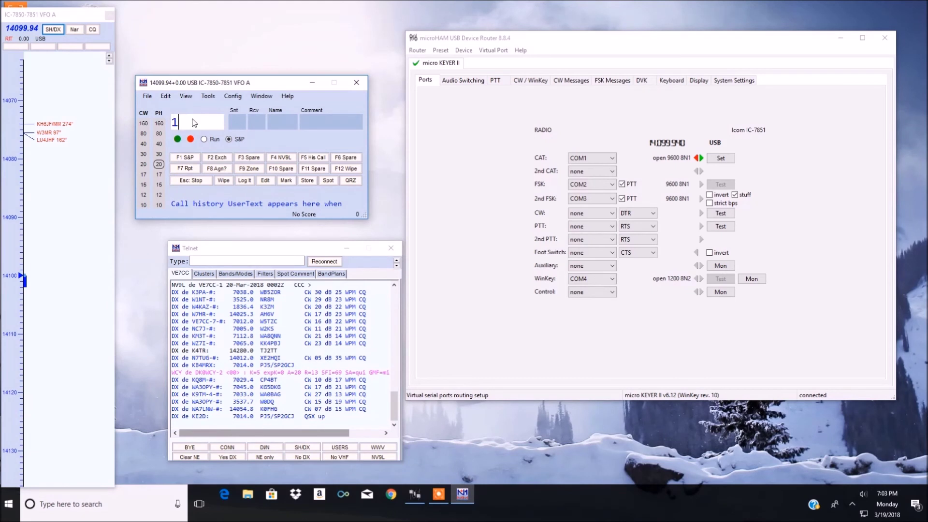
key("Return")
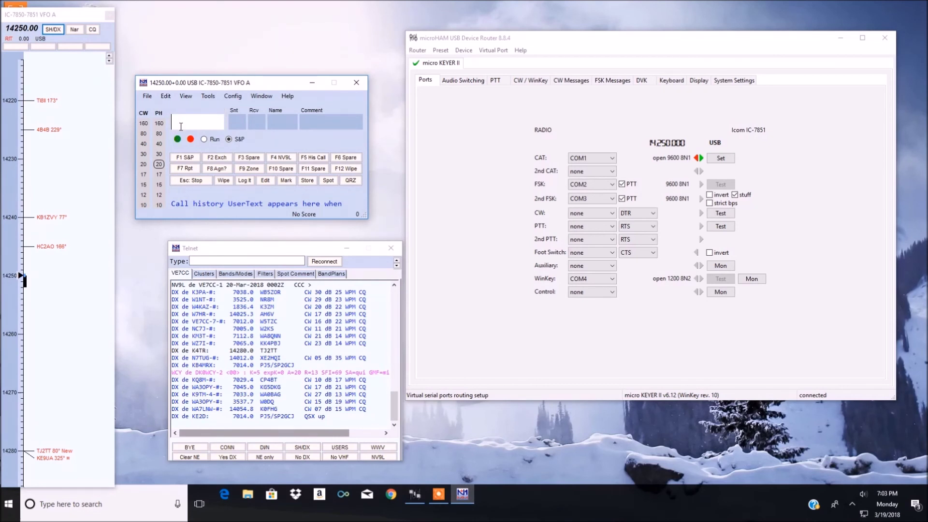
Step: Tune to the HC2AO spot, load it into the entry window, then clear it with F12
left_click(50, 248)
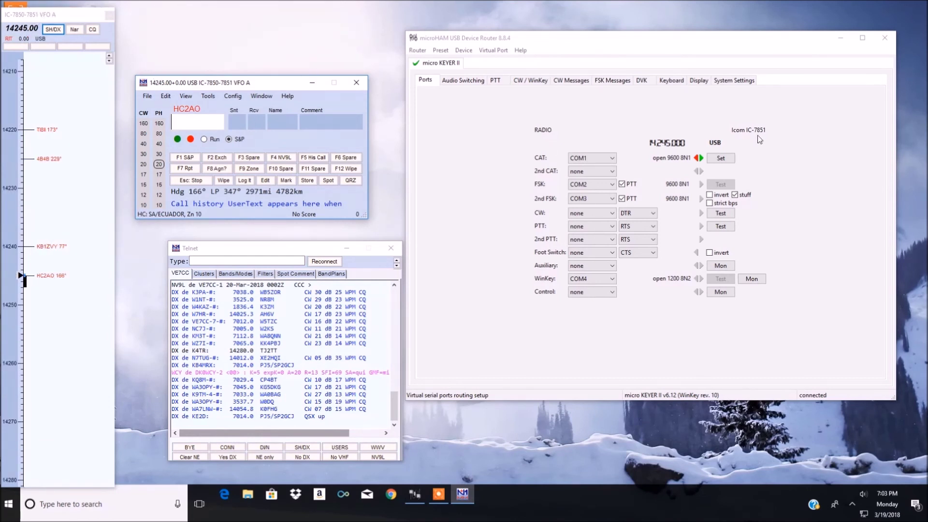
left_click(188, 114)
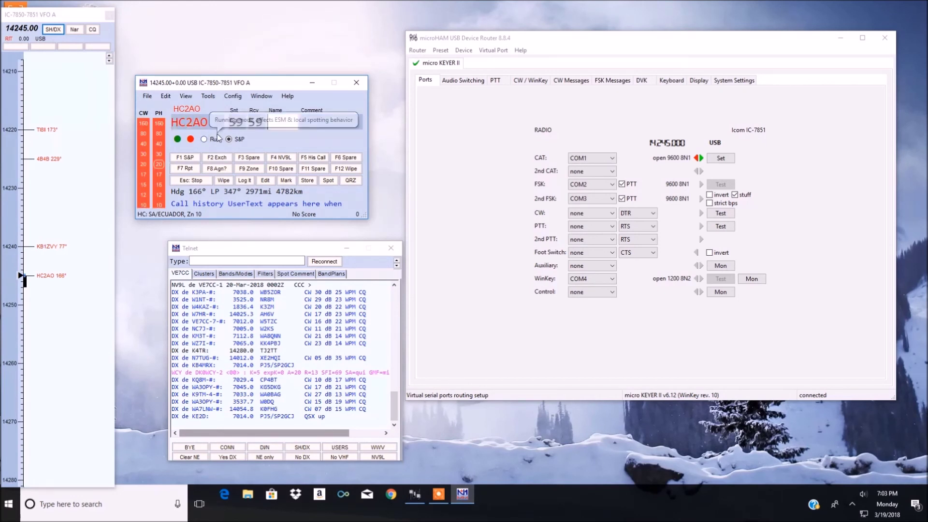
key("F12")
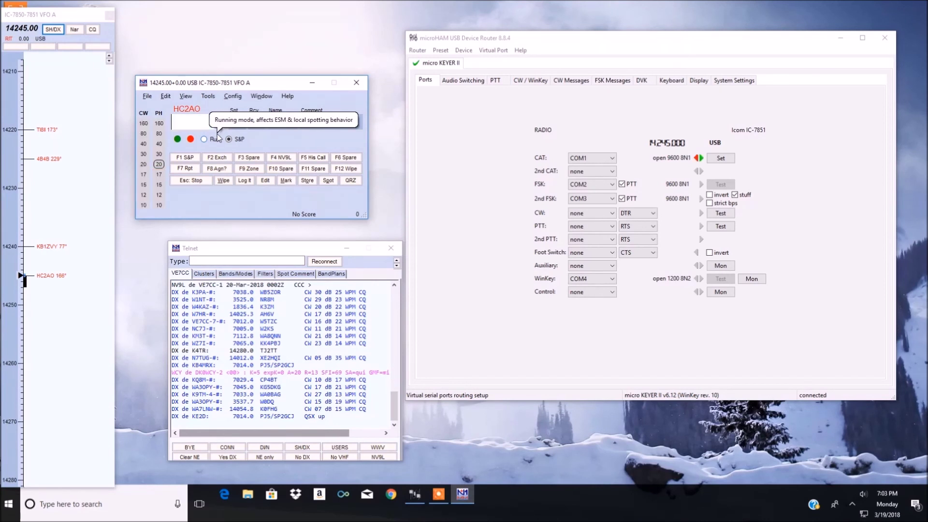
Step: Tune to KB1ZVY, step down through 4B4B and TI8II, then back up to HC2AO
left_click(53, 253)
mouse_move(137, 217)
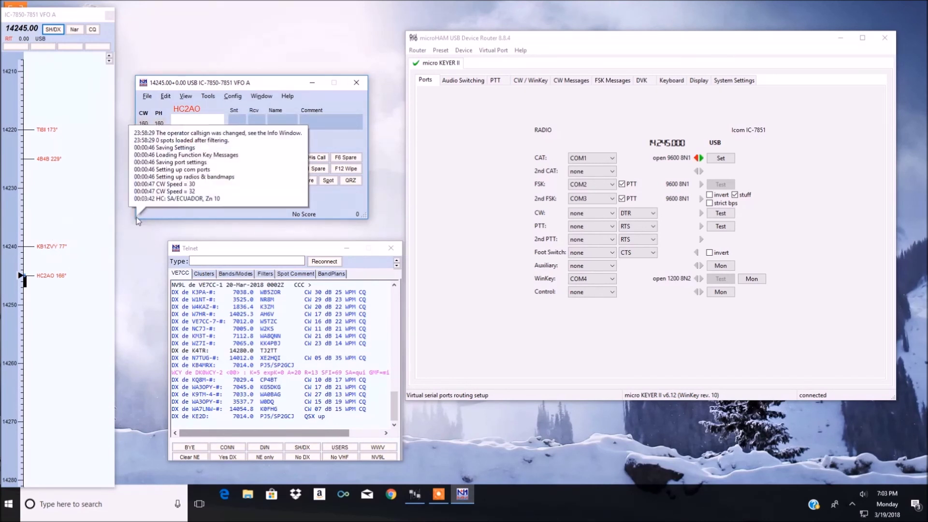
key("ctrl+Down")
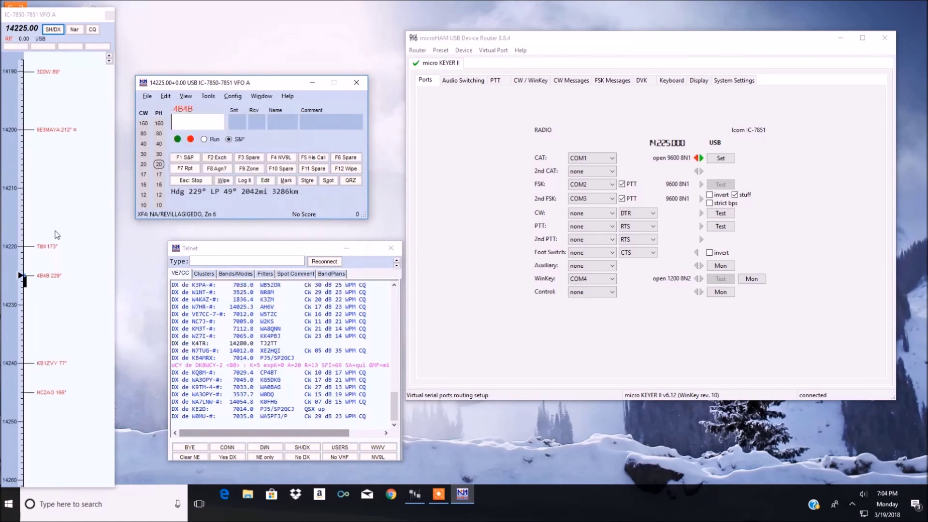
key("ctrl+Down")
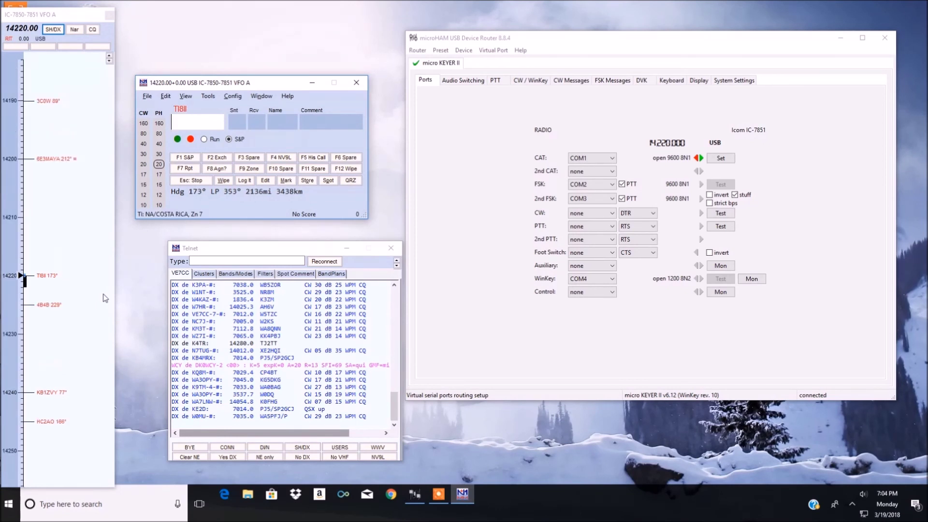
key("ctrl+Up")
key("ctrl+Up")
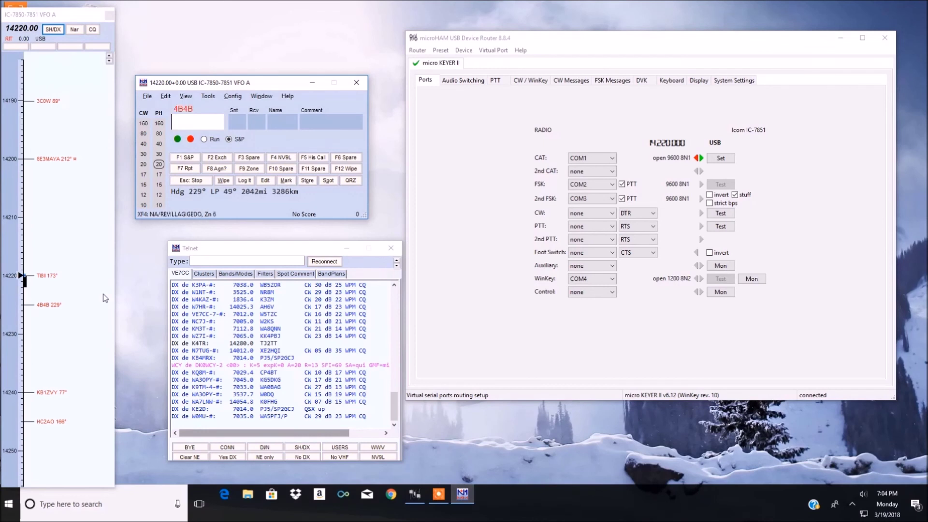
key("ctrl+Up")
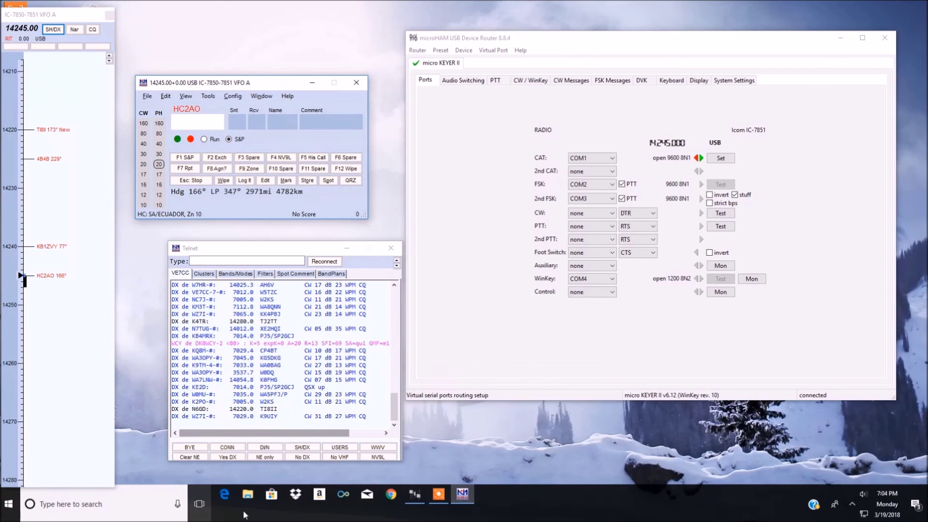
Step: Browse to C:\Program Files (x86)\D4, launch D4.exe, and close File Explorer
key("super+e")
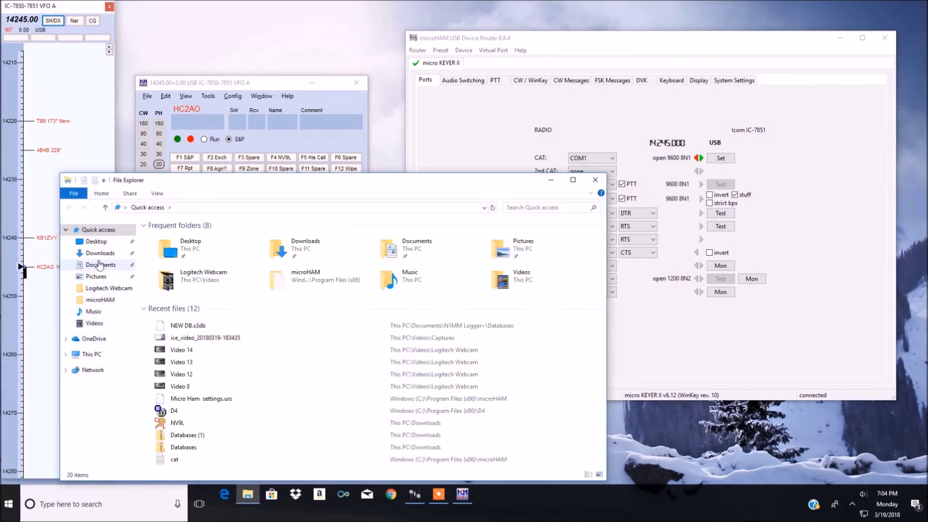
left_click(92, 354)
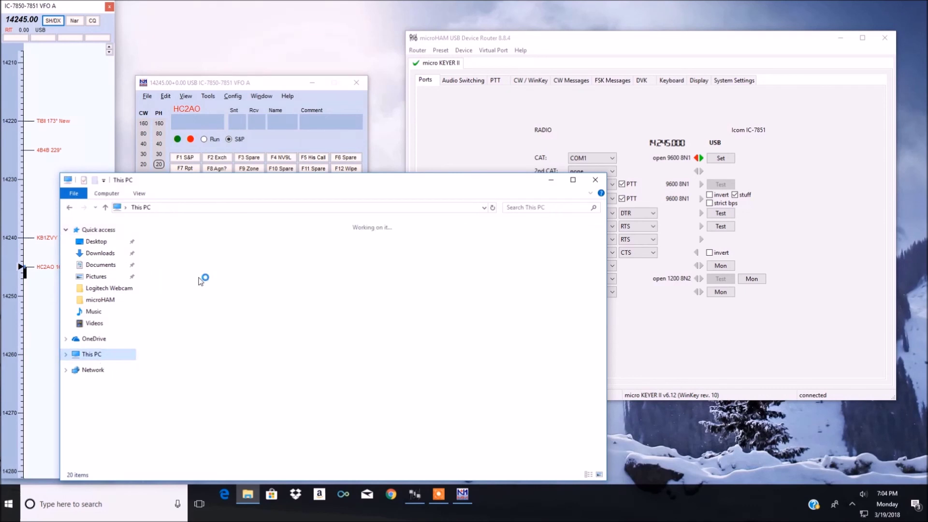
double_click(198, 345)
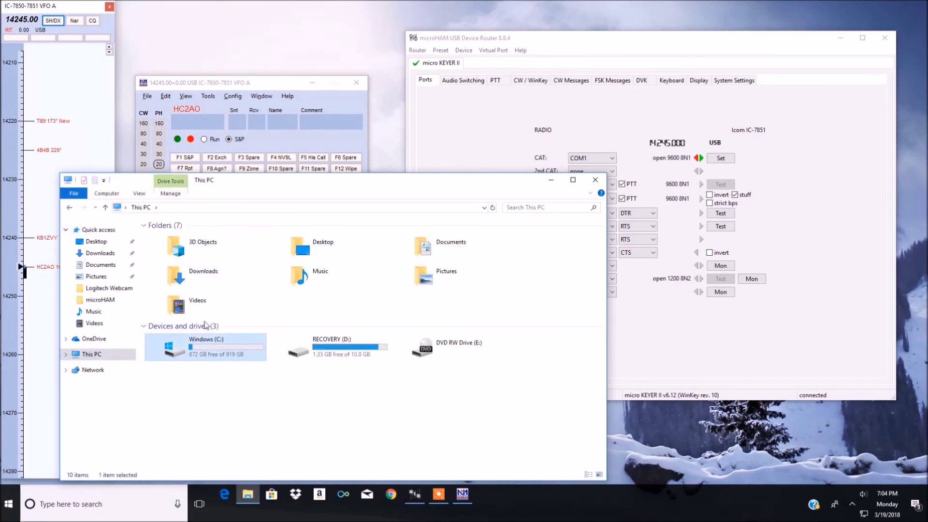
double_click(179, 288)
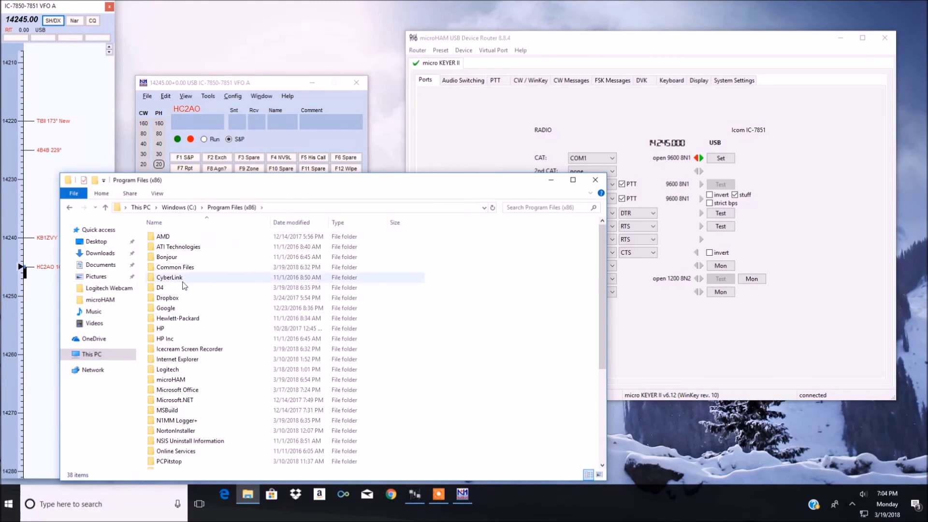
double_click(183, 287)
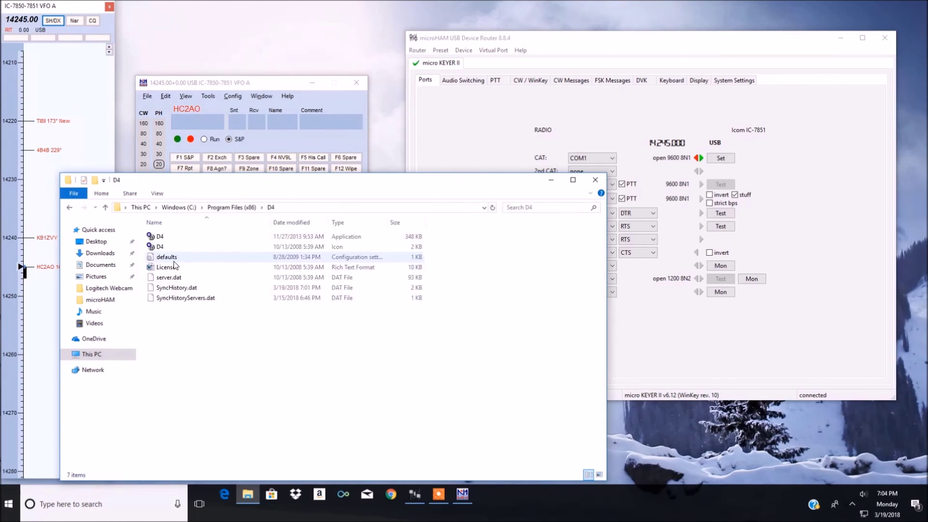
double_click(160, 236)
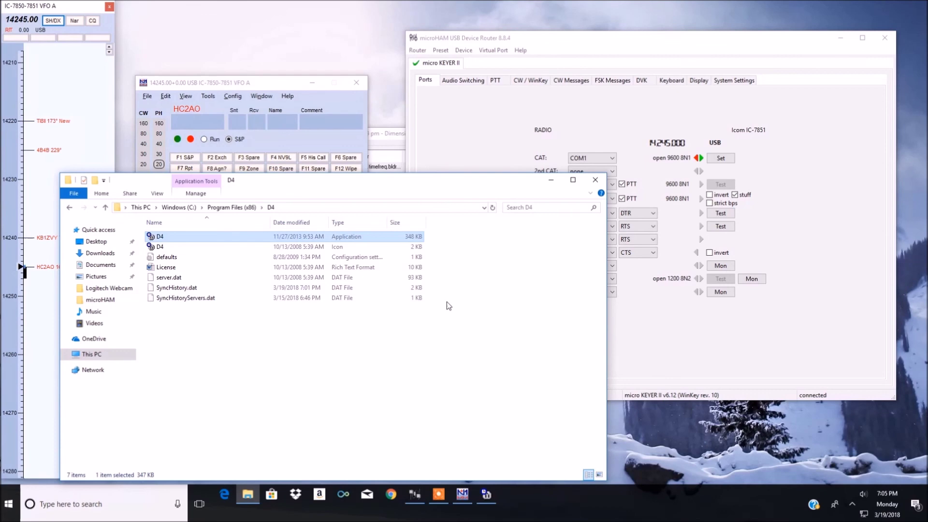
left_click(595, 181)
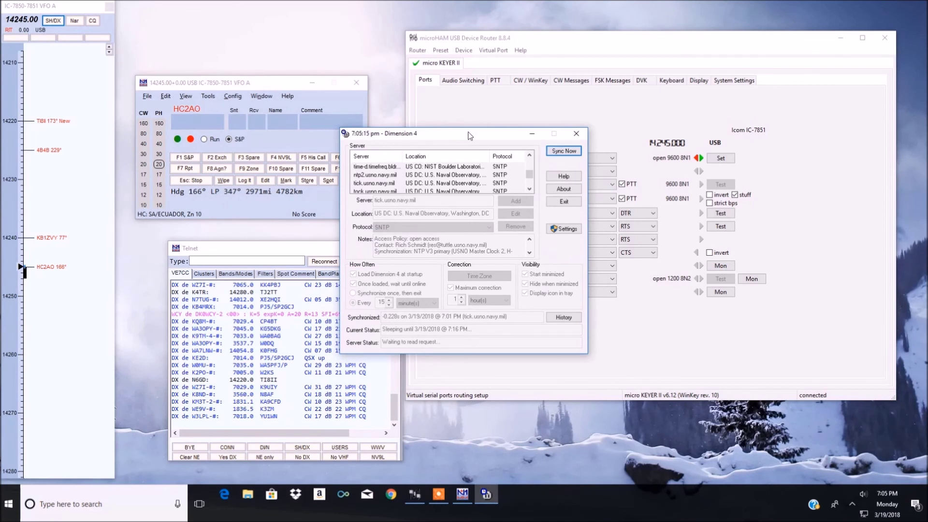
Step: Move Dimension 4 aside, sync the clock with tick.usno.navy.mil, and close Dimension 4
left_click_drag(469, 136, 562, 196)
left_click(656, 213)
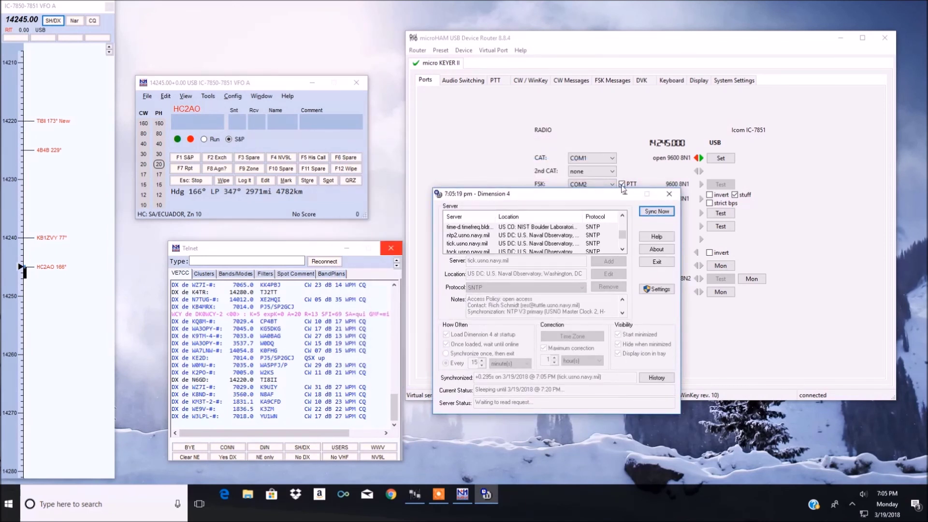
left_click(669, 194)
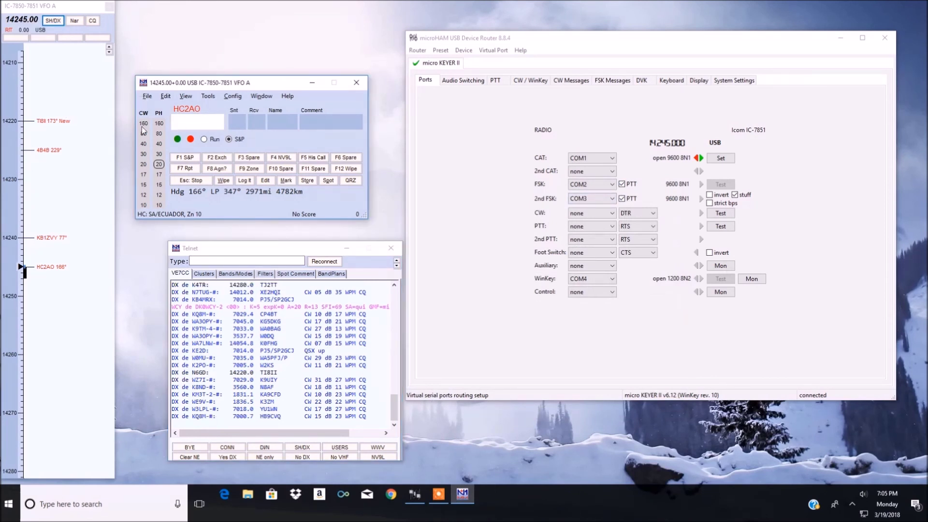
mouse_move(54, 244)
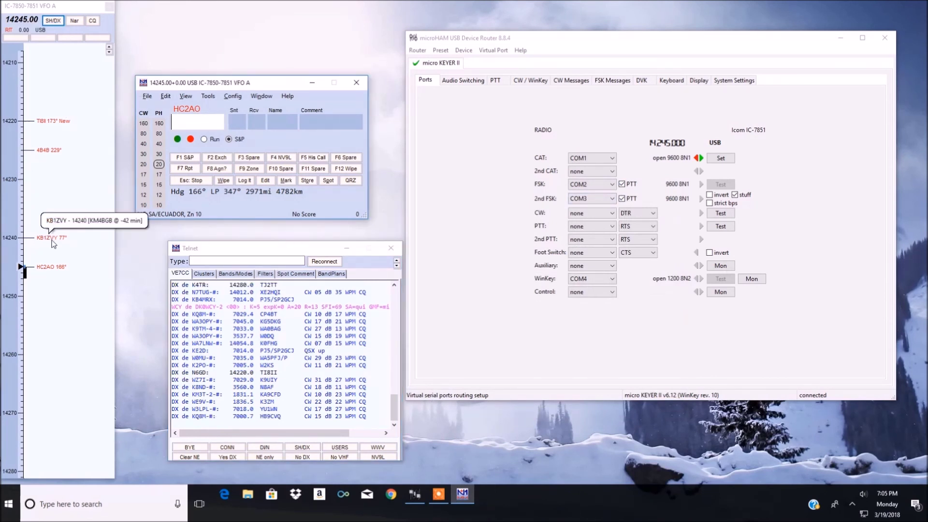